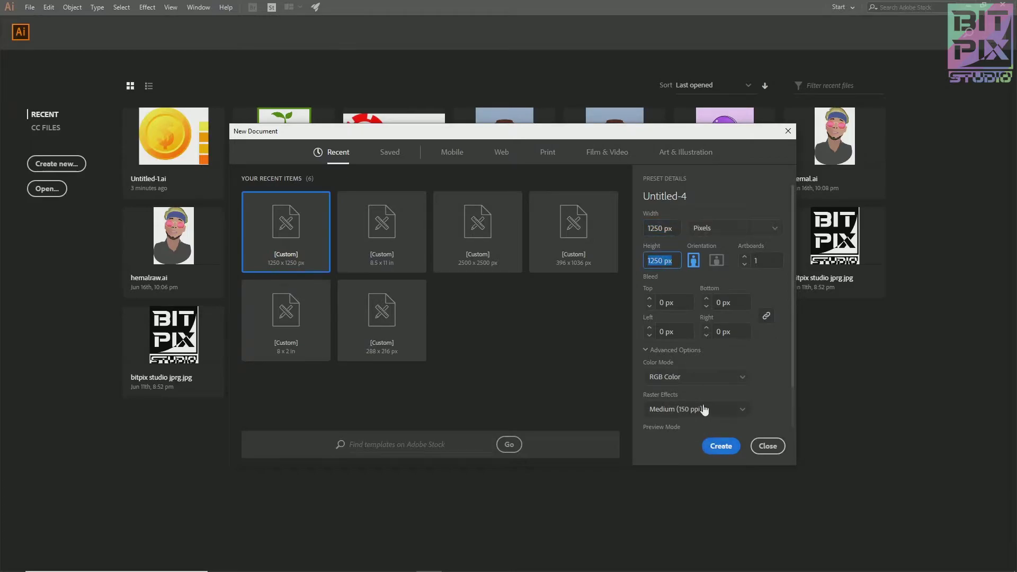
# Step: Create a new 1250 × 1250 px document with RGB color mode and Medium (150 ppi) raster effects
pyautogui.click(680, 350)
pyautogui.click(682, 352)
pyautogui.click(683, 364)
pyautogui.click(689, 399)
pyautogui.click(720, 446)
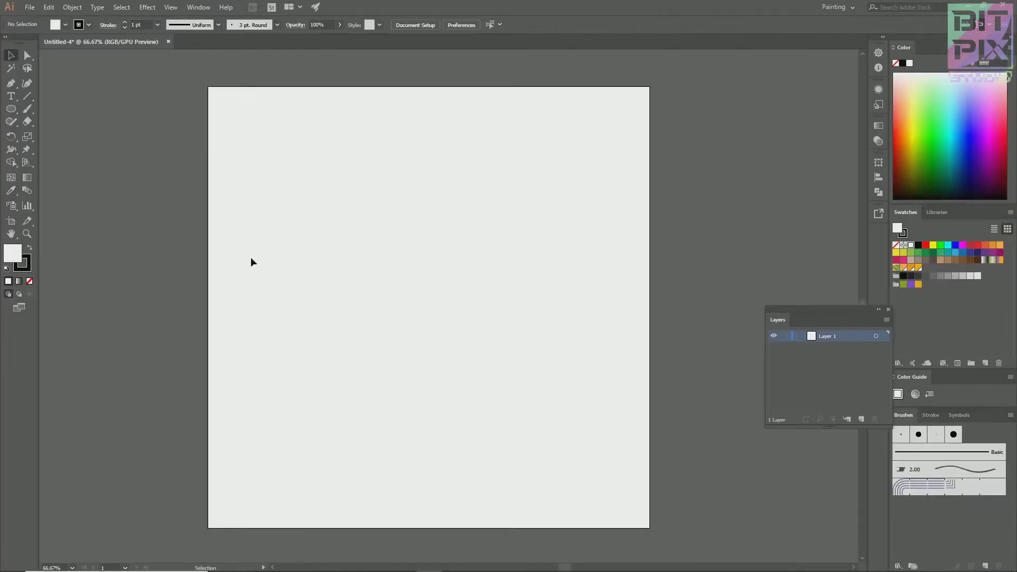
# Step: Remove the stroke and set the fill color to yellow #f8f34b
pyautogui.click(27, 270)
pyautogui.click(30, 281)
pyautogui.doubleClick(12, 252)
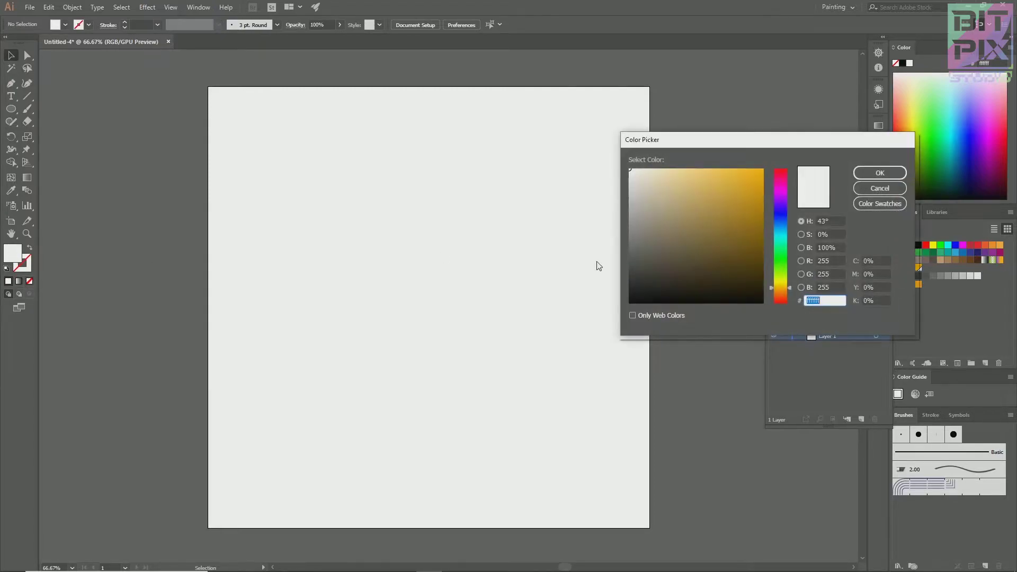
pyautogui.write('f8f34b')
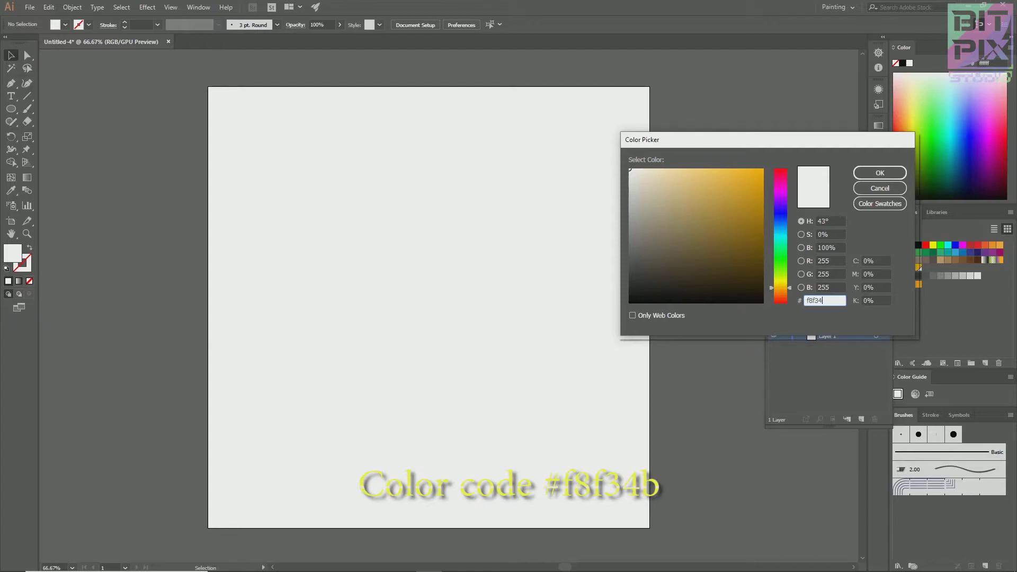
pyautogui.click(884, 178)
# Step: Float the swatches beside the artboard and save the yellow fill as a new global RGB swatch
pyautogui.click(195, 7)
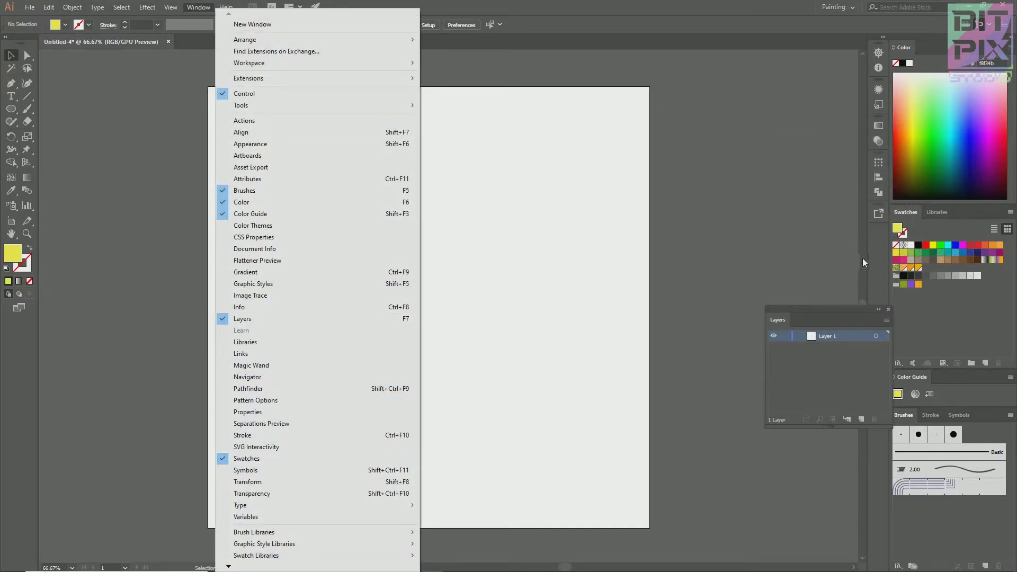
pyautogui.moveTo(900, 214); pyautogui.dragTo(675, 144)
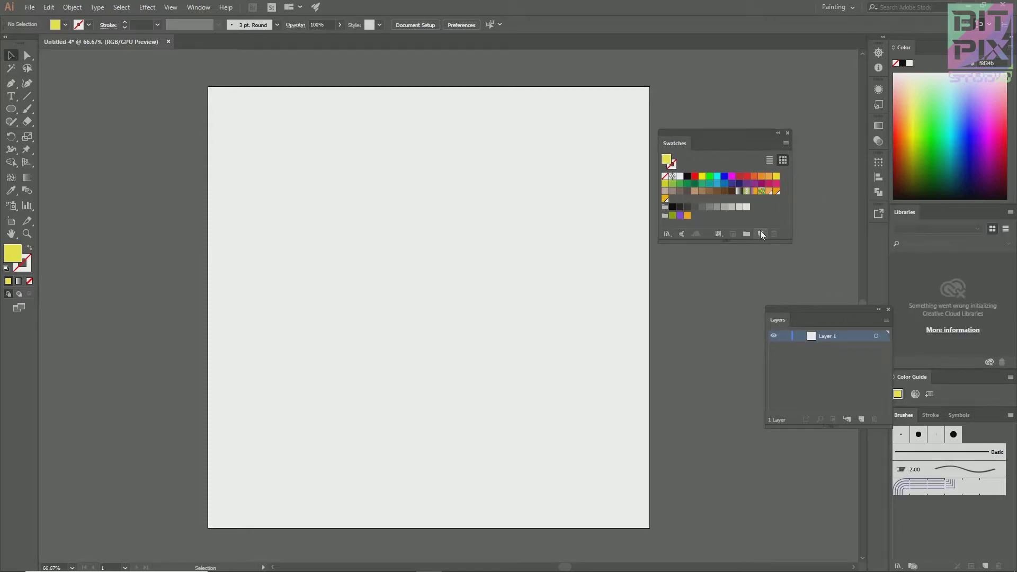
pyautogui.click(760, 233)
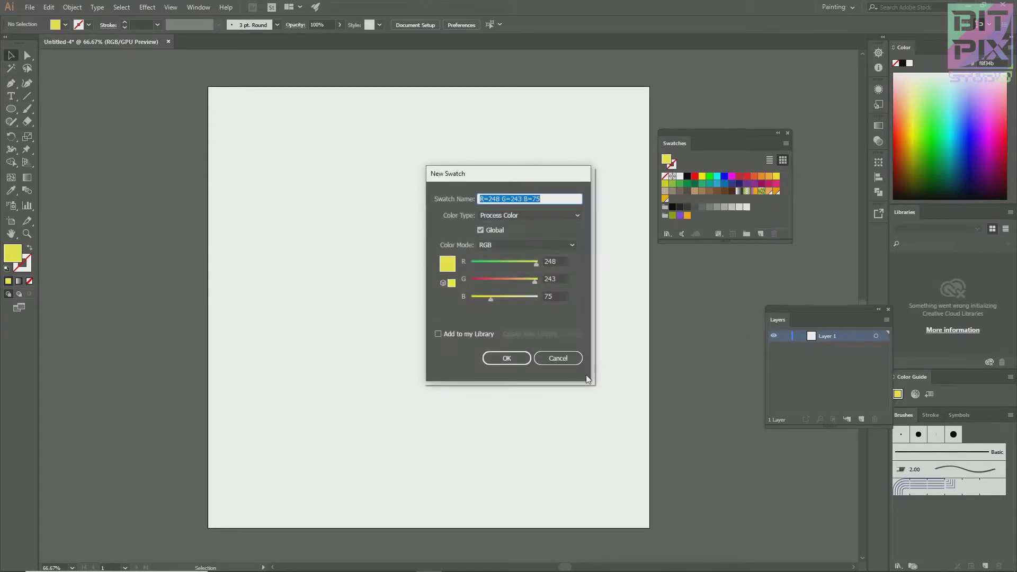
pyautogui.click(507, 359)
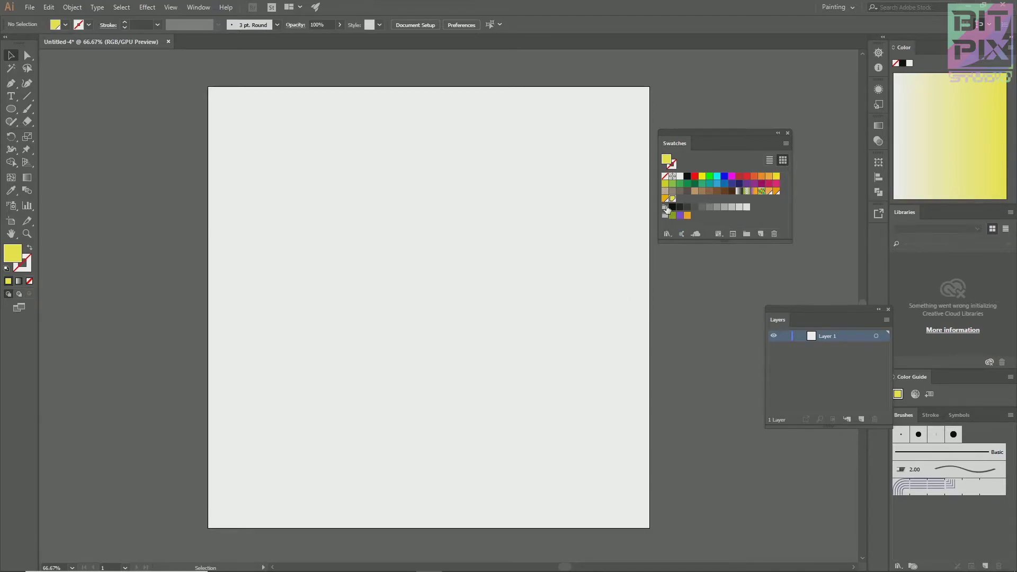
# Step: Set the fill color to orange #f49e00 and save it as a new global swatch
pyautogui.doubleClick(12, 256)
pyautogui.write('f49e00')
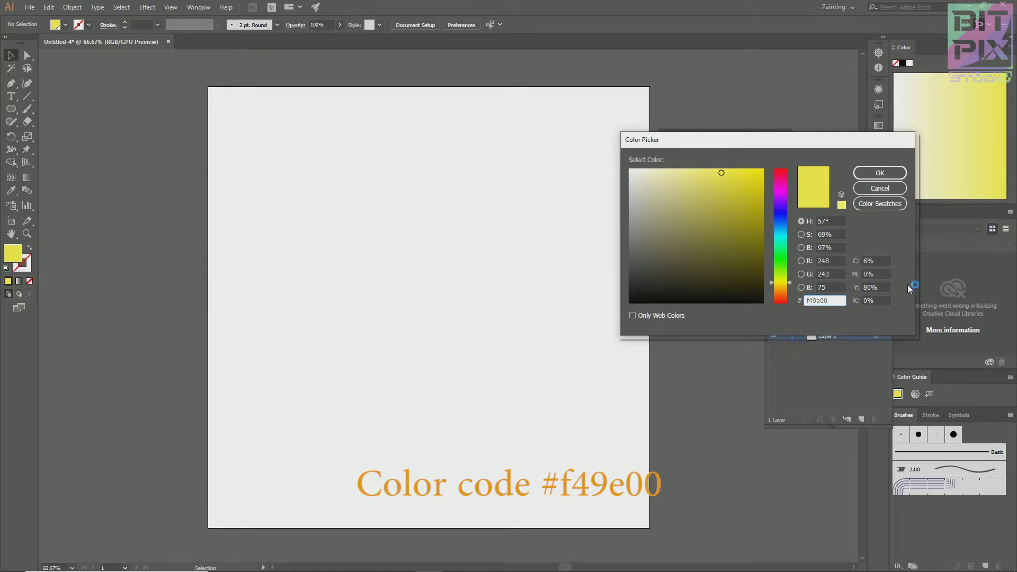
pyautogui.click(880, 177)
pyautogui.click(761, 234)
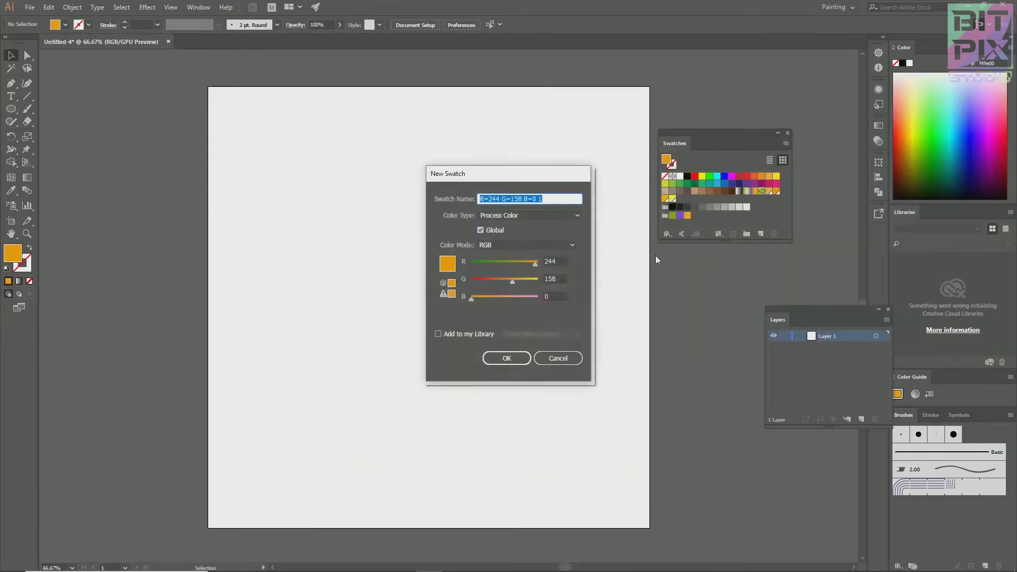
pyautogui.click(506, 359)
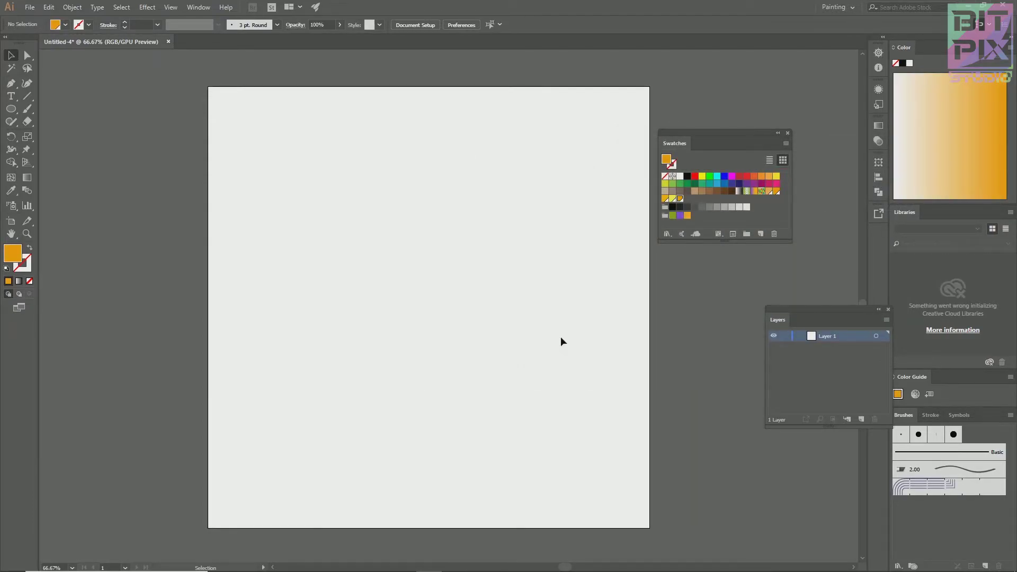
# Step: Set the fill color to amber #f8b700 and add it as a new swatch
pyautogui.doubleClick(12, 258)
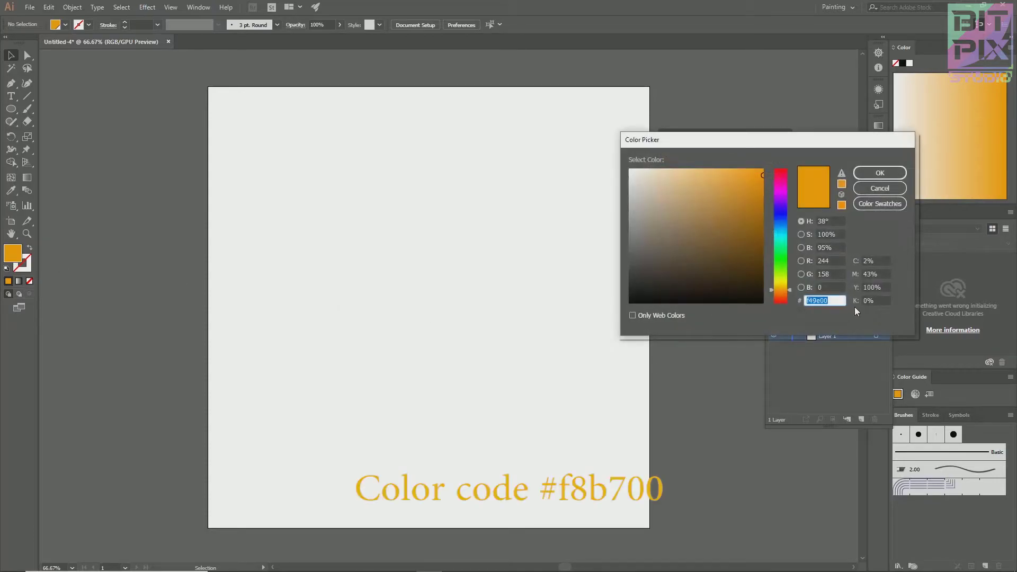
pyautogui.write('f')
pyautogui.press('Return')
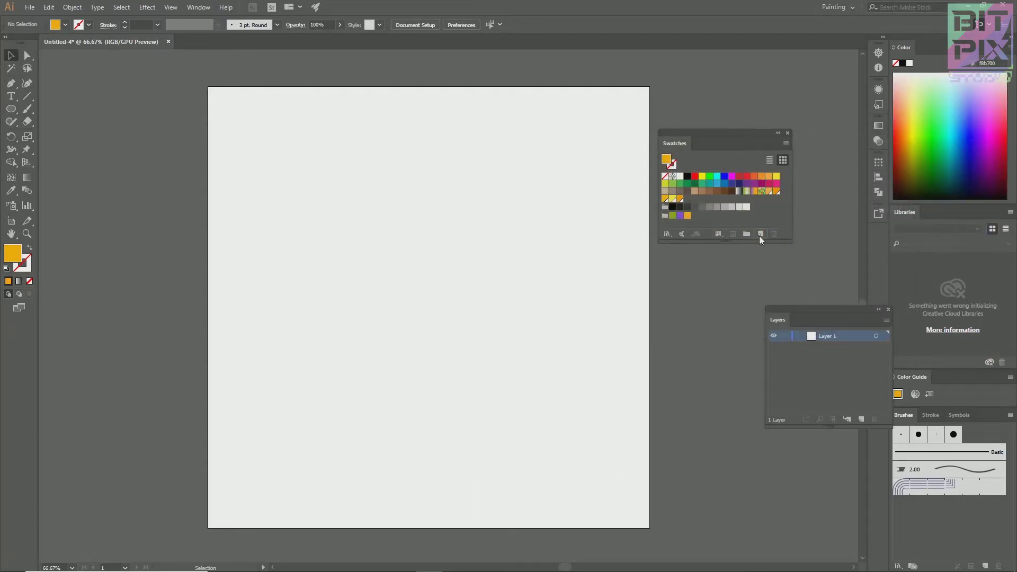
pyautogui.click(759, 234)
pyautogui.click(509, 360)
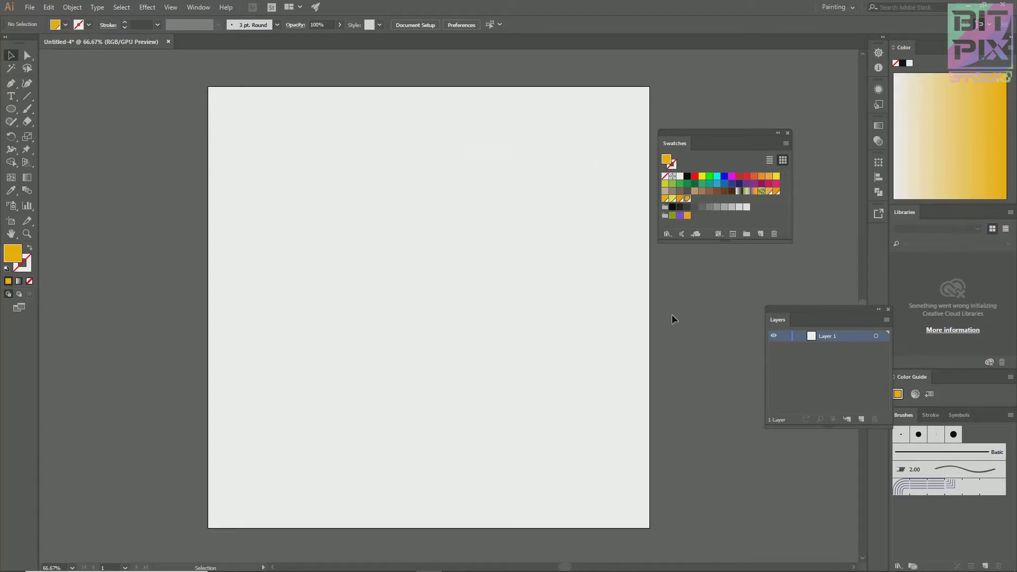
# Step: Set the fill color to deep orange #fe6e00 and store it as a new global swatch
pyautogui.doubleClick(13, 253)
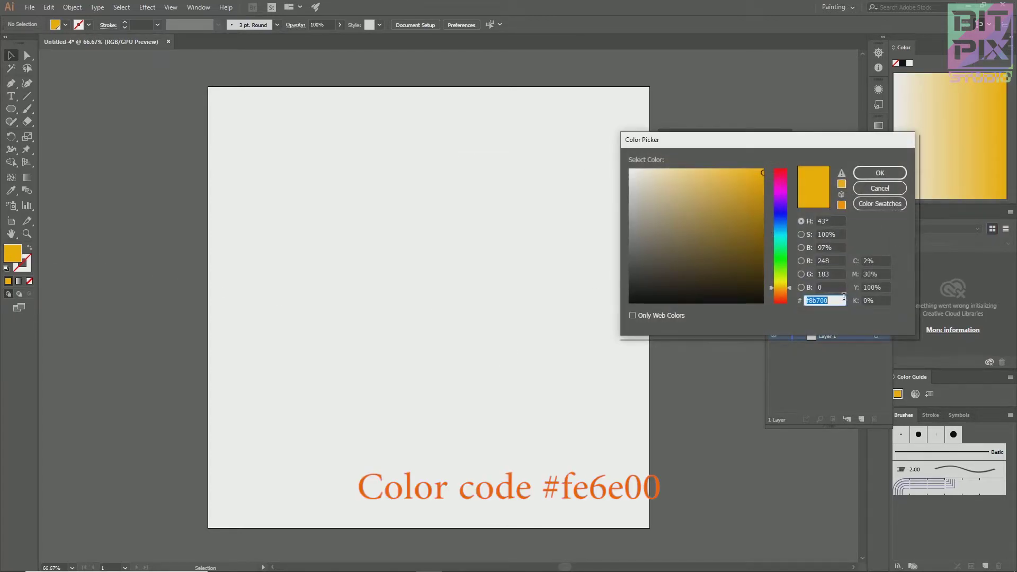
pyautogui.write('f')
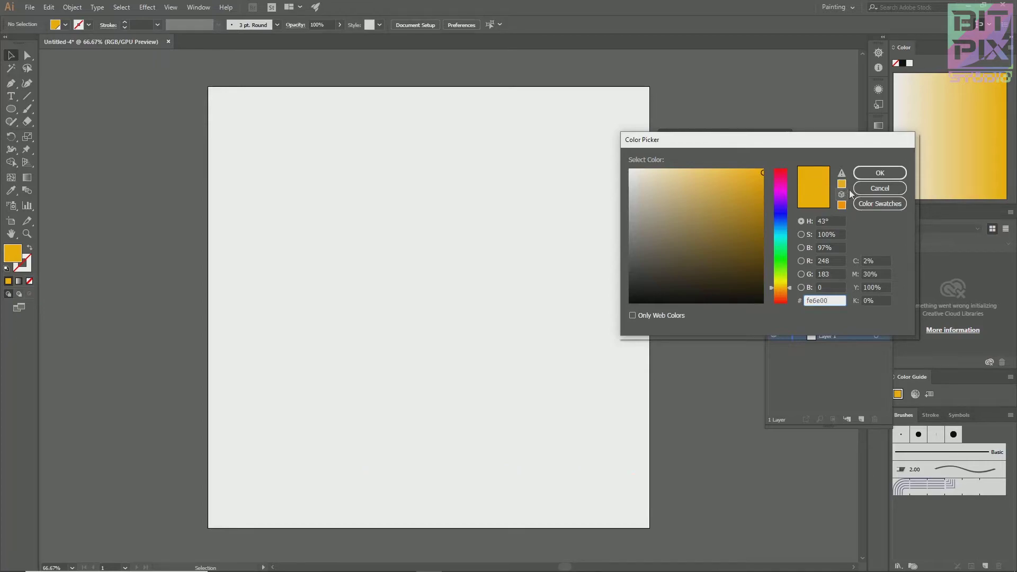
pyautogui.click(865, 173)
pyautogui.click(760, 233)
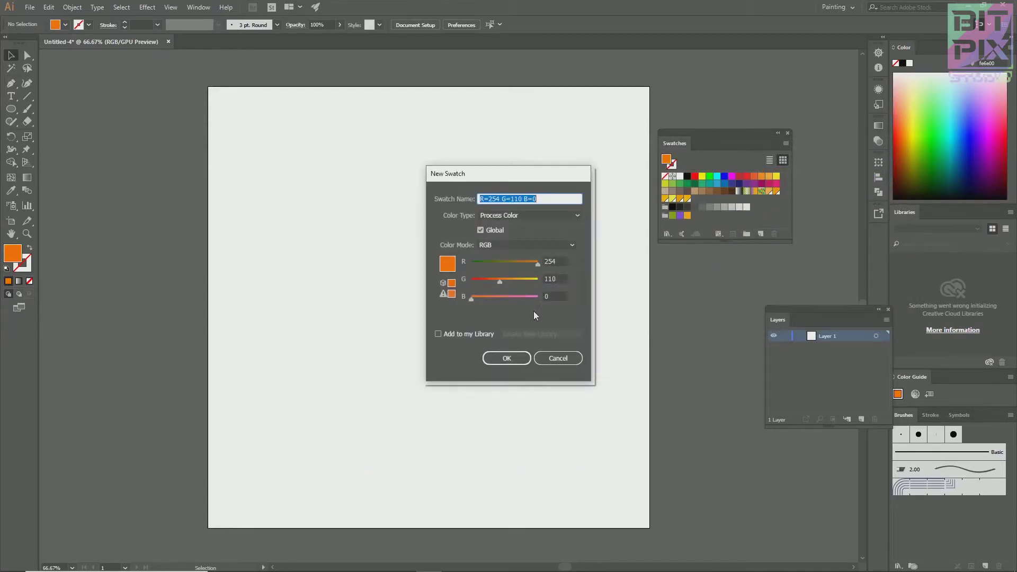
pyautogui.click(498, 360)
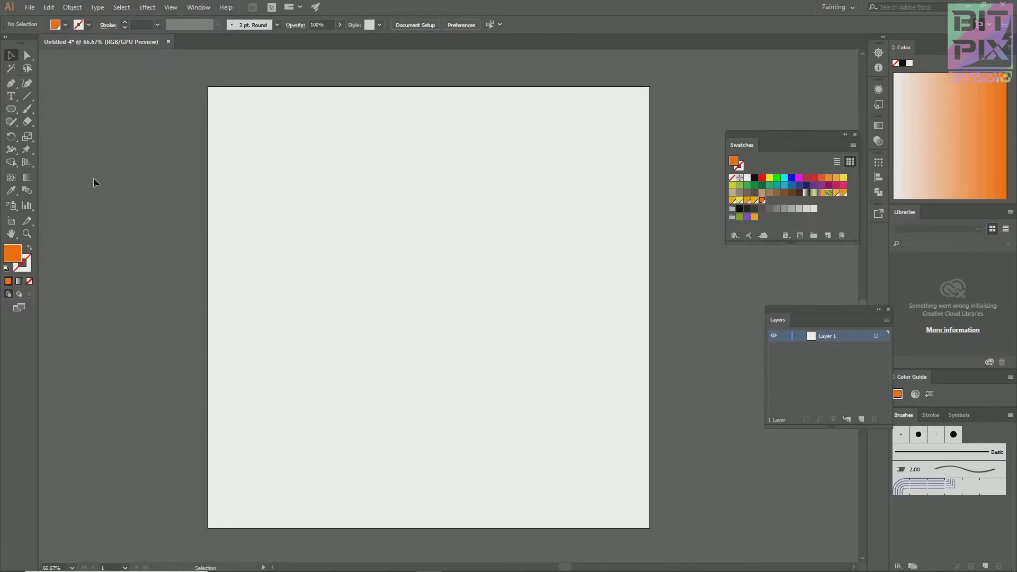
# Step: Create a 745 × 745 px circle with linked proportions and center it horizontally and vertically on the artboard
pyautogui.click(12, 110)
pyautogui.click(391, 240)
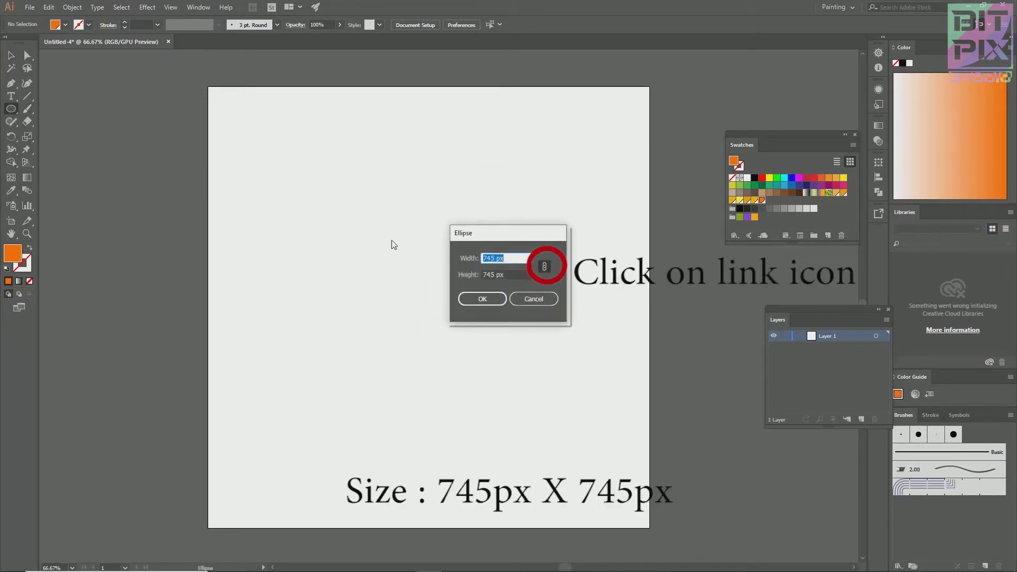
pyautogui.click(543, 267)
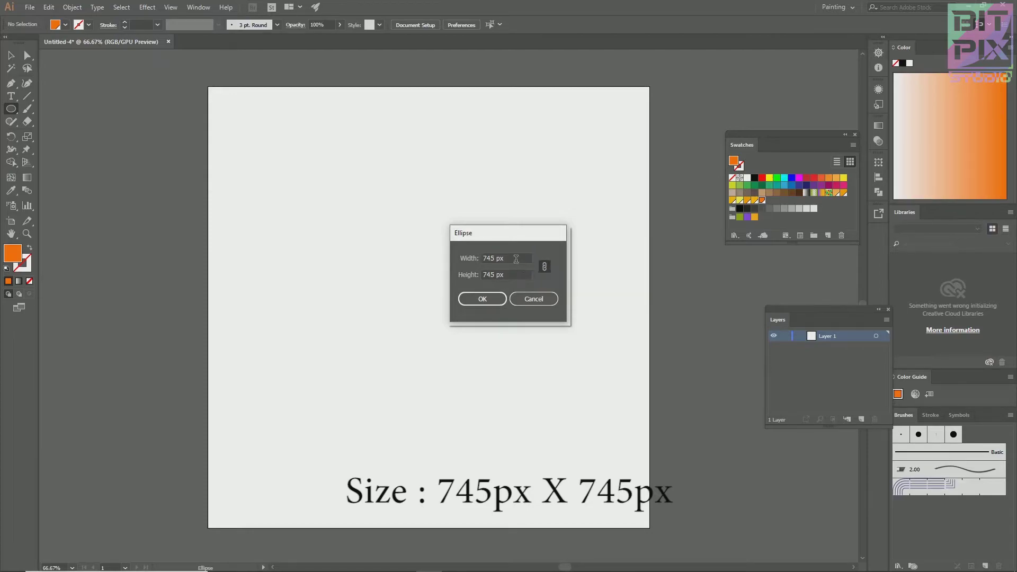
pyautogui.moveTo(515, 258); pyautogui.dragTo(473, 259)
pyautogui.write('745')
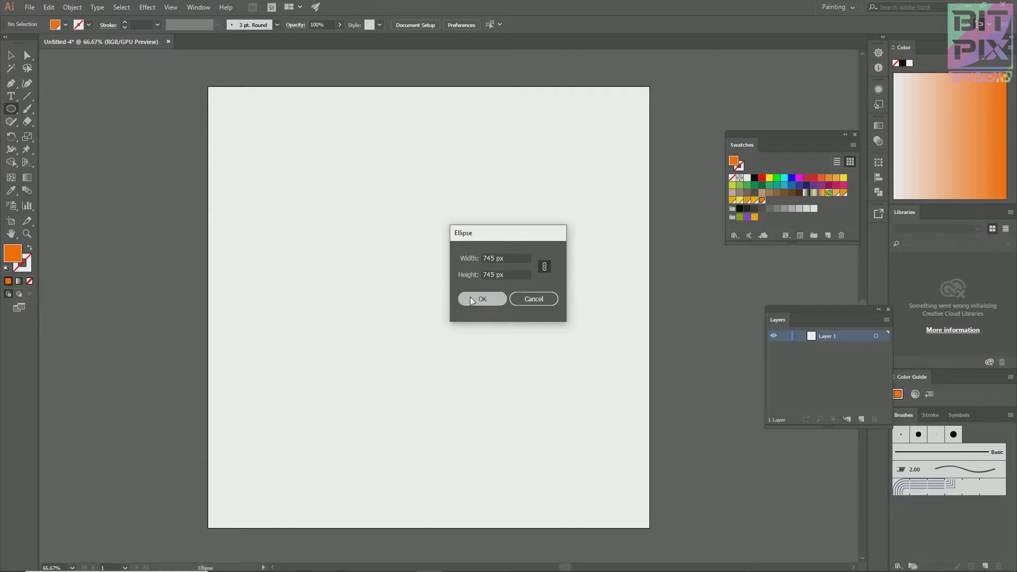
pyautogui.click(469, 298)
pyautogui.click(453, 26)
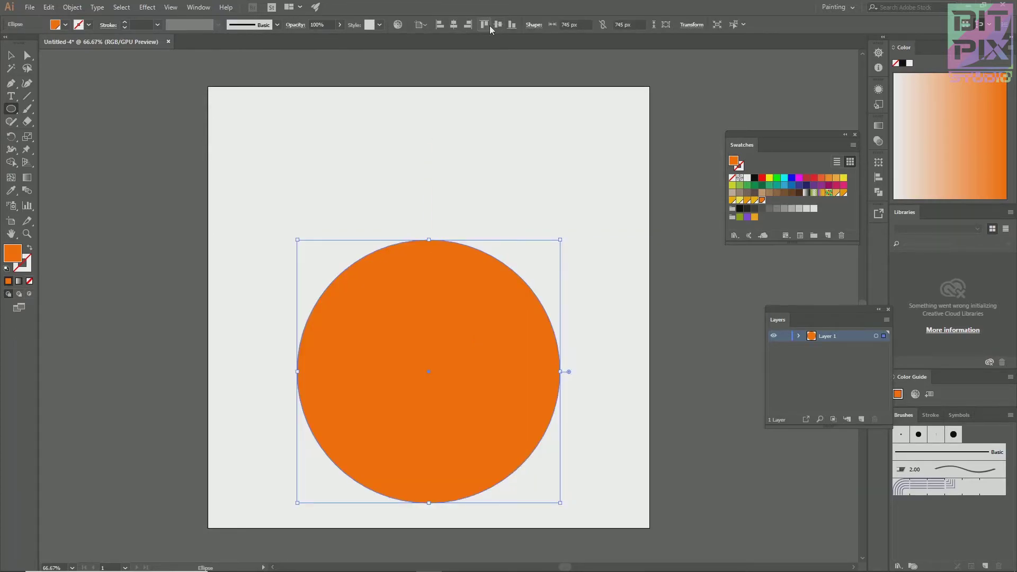
pyautogui.click(497, 25)
# Step: Fill the circle with a linear gradient running from the yellow #f8f34b swatch to the orange #f49e00 swatch
pyautogui.click(11, 55)
pyautogui.click(424, 304)
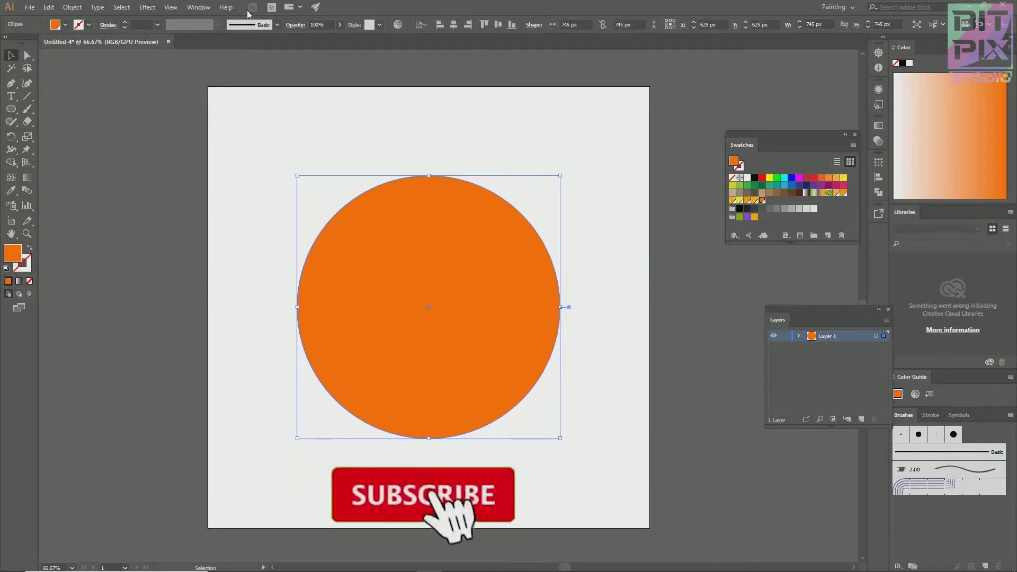
pyautogui.click(198, 7)
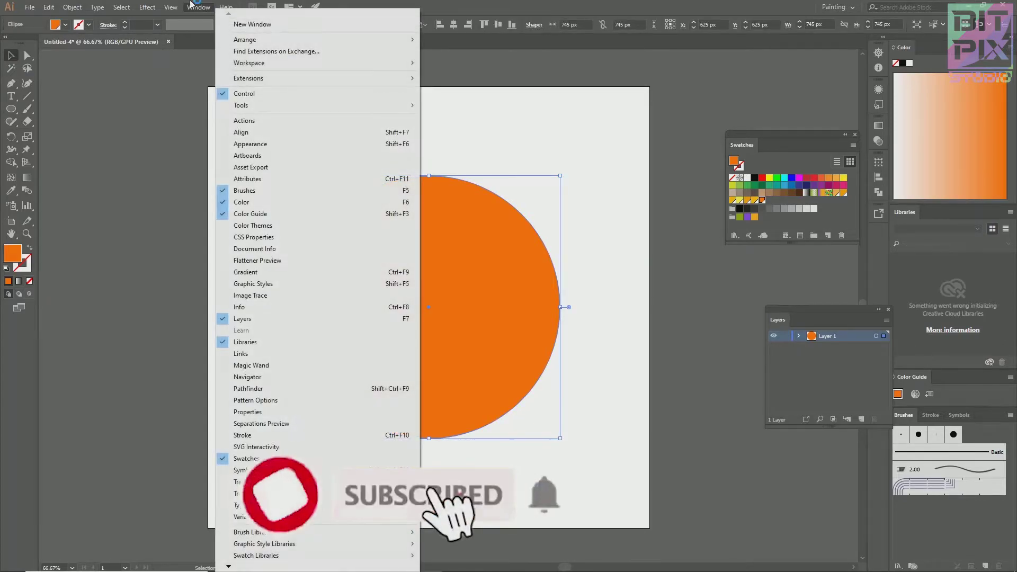
pyautogui.click(248, 272)
pyautogui.moveTo(756, 121); pyautogui.dragTo(622, 92)
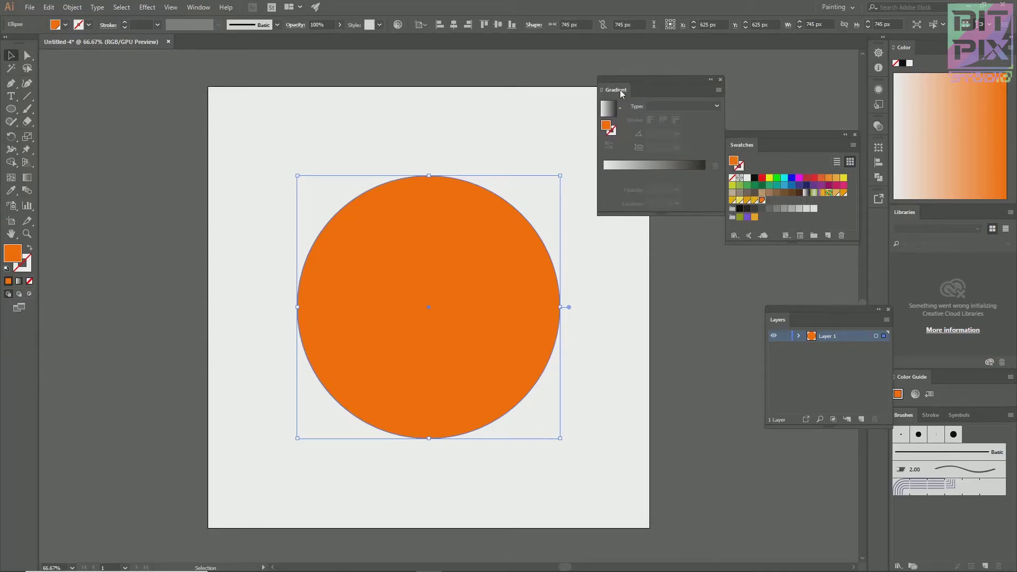
pyautogui.click(746, 200)
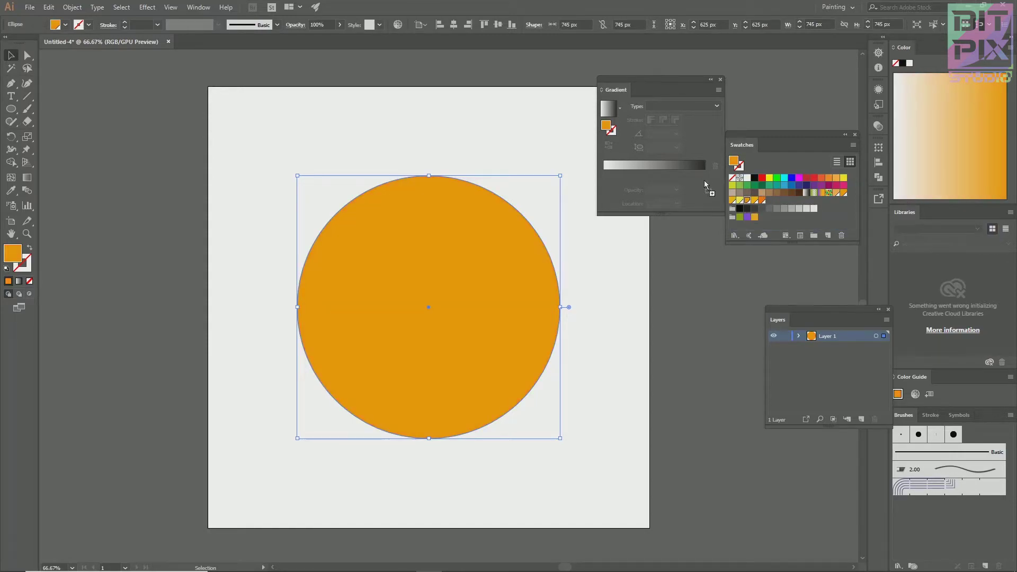
pyautogui.click(704, 171)
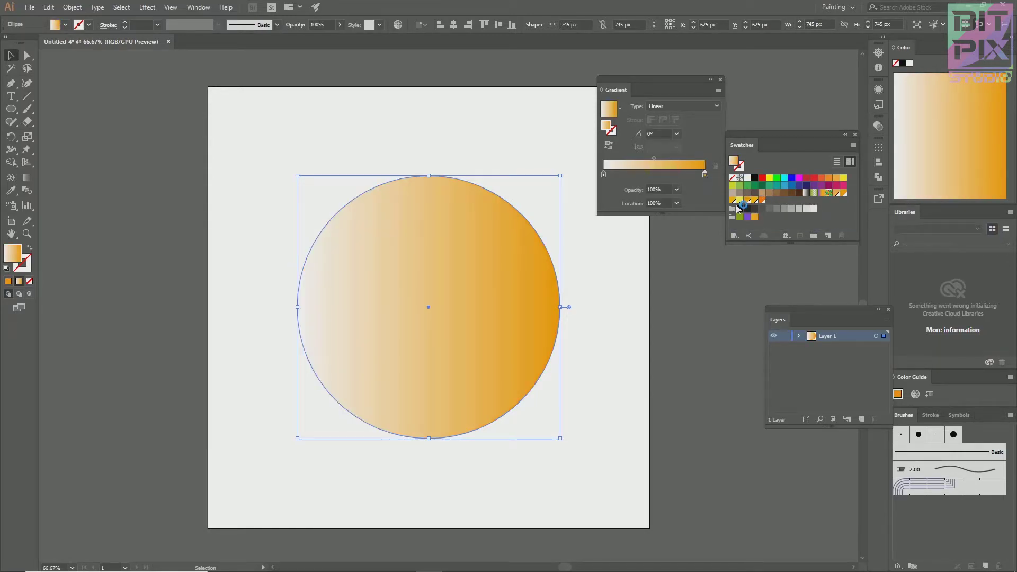
pyautogui.moveTo(740, 204); pyautogui.dragTo(604, 175)
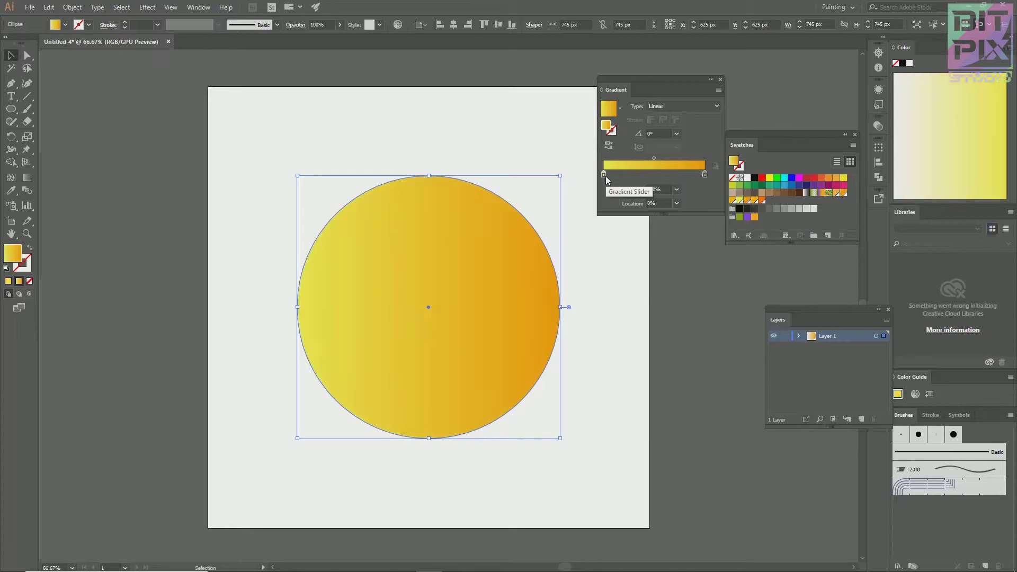
# Step: Set the circle's gradient angle to -45°
pyautogui.scroll(-3, 668, 132)
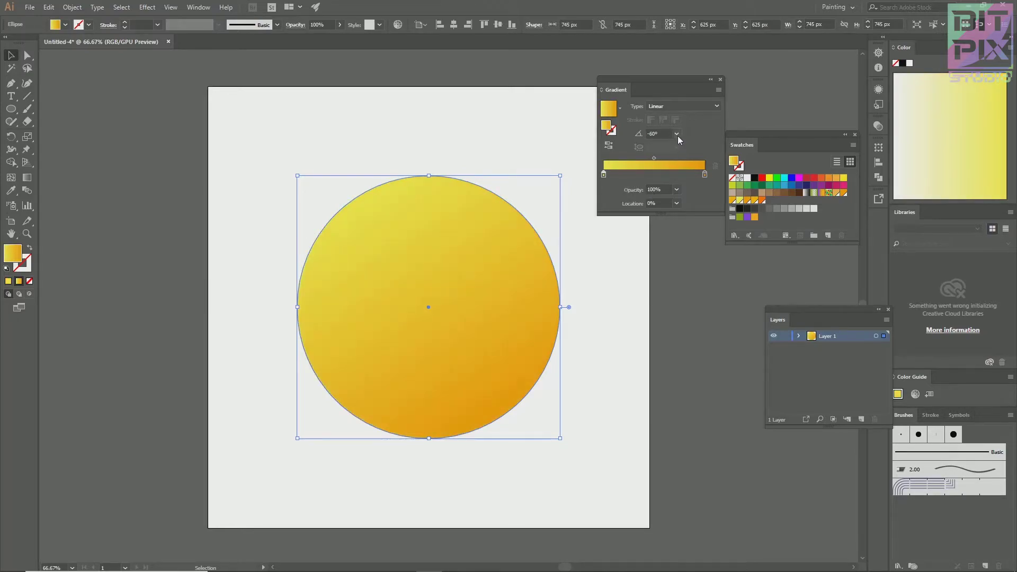
pyautogui.click(677, 136)
pyautogui.click(689, 266)
pyautogui.click(676, 133)
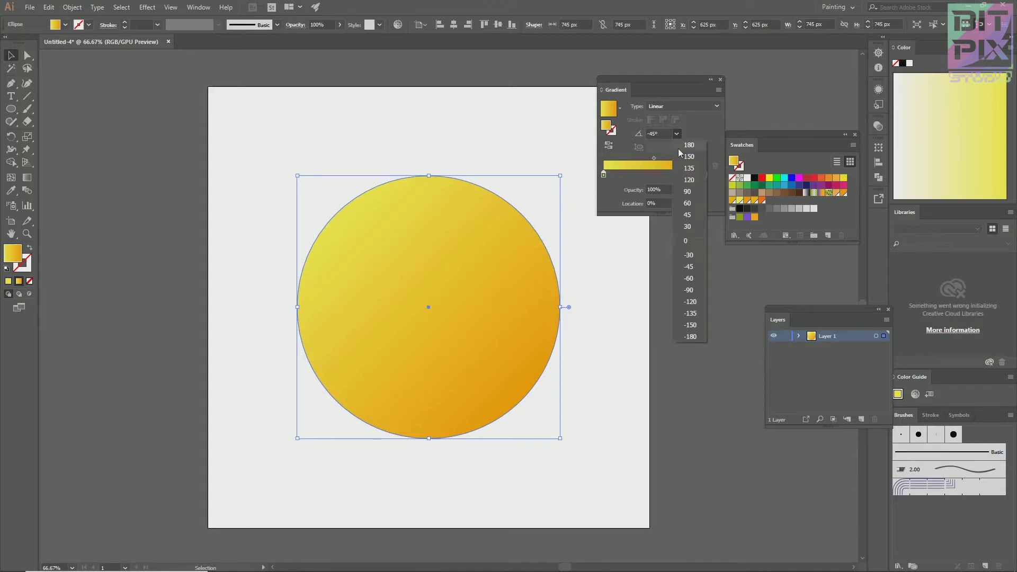
pyautogui.click(685, 272)
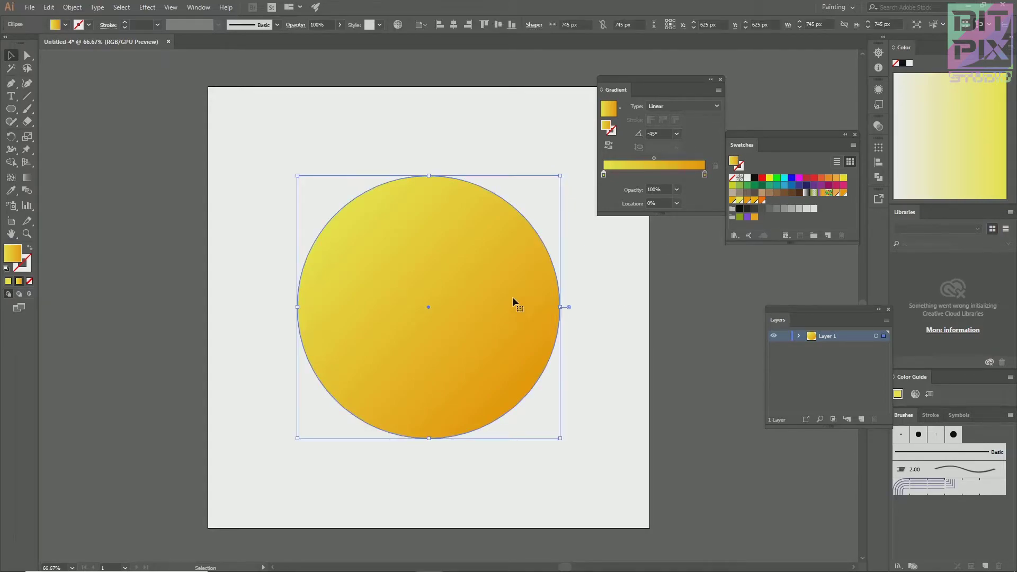
# Step: Create a second circle of 705 × 705 px and center it on the artboard over the first one
pyautogui.click(243, 114)
pyautogui.click(11, 109)
pyautogui.click(302, 150)
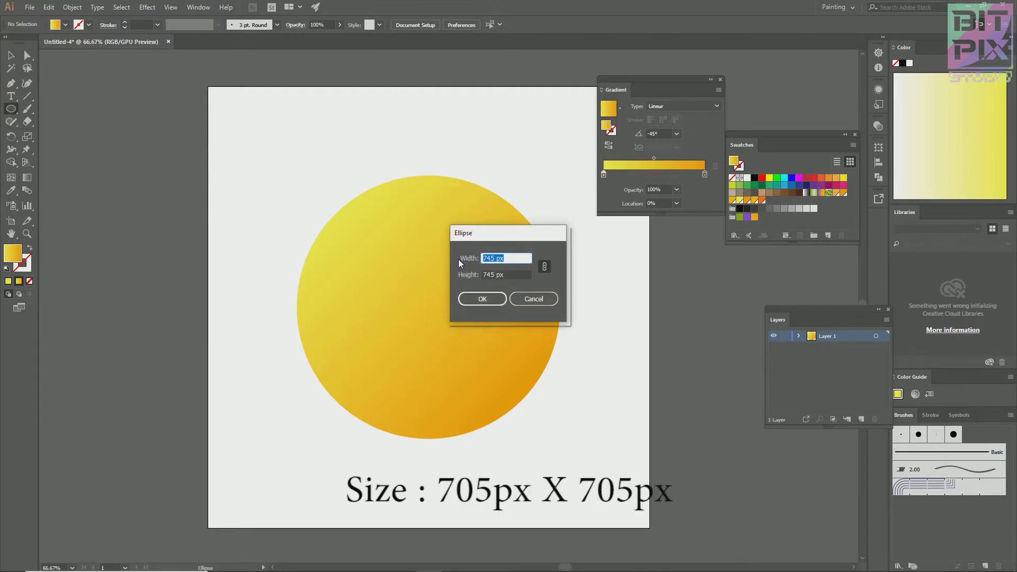
pyautogui.write('705')
pyautogui.click(481, 298)
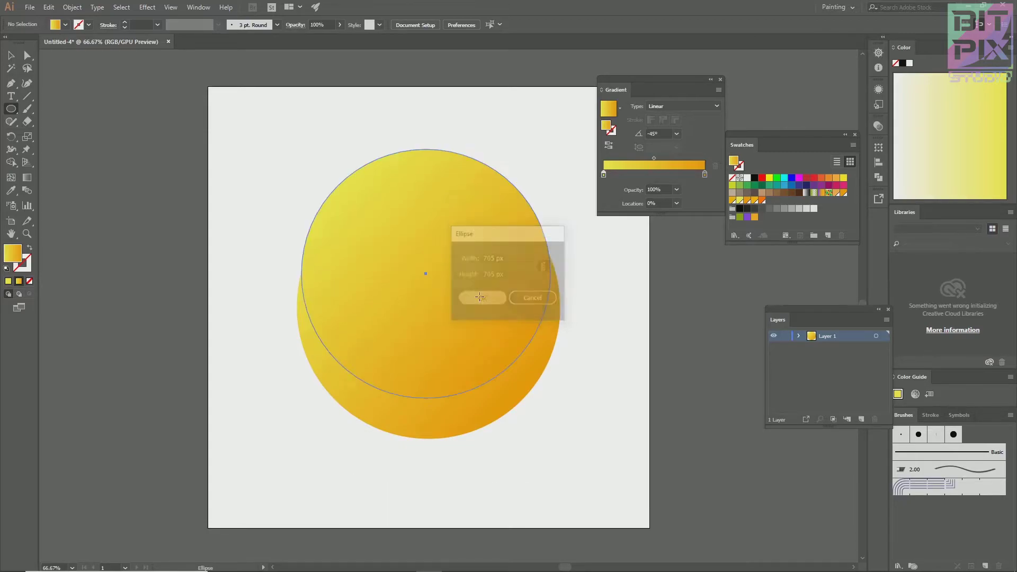
pyautogui.click(453, 24)
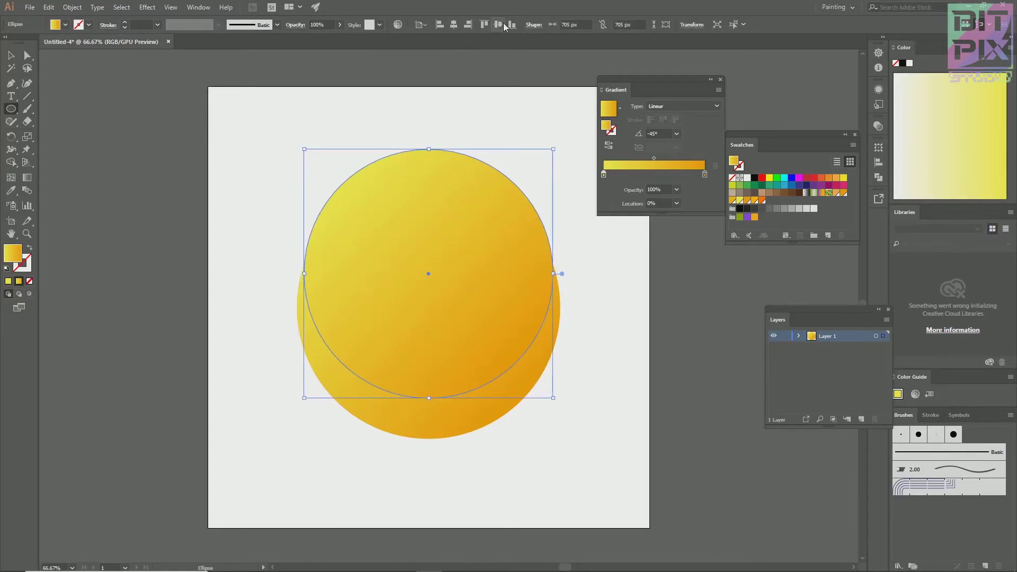
pyautogui.click(497, 25)
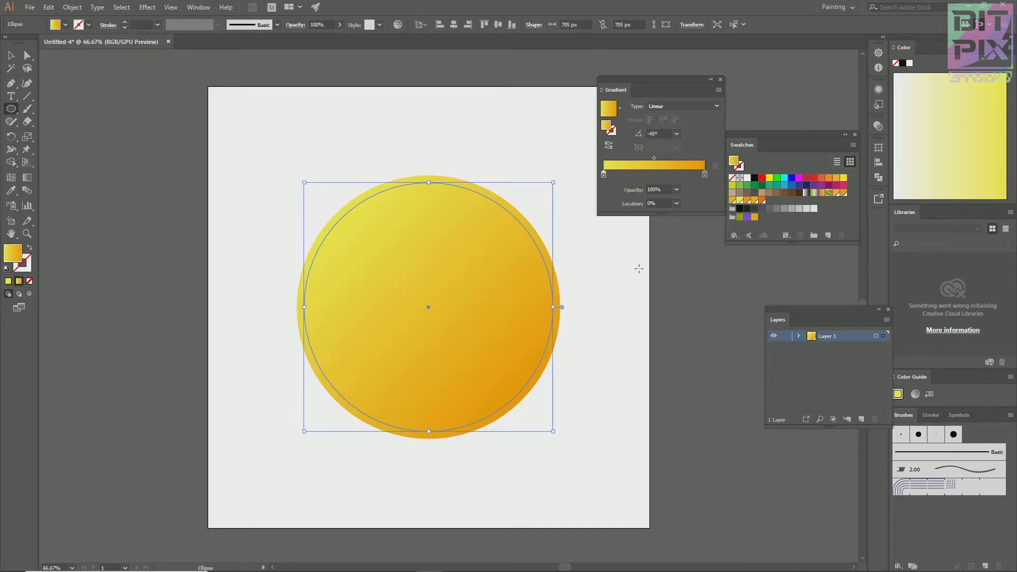
# Step: Change the end color of the smaller circle's gradient to the deep orange #fe6e00 swatch
pyautogui.moveTo(721, 198); pyautogui.dragTo(761, 201)
pyautogui.moveTo(705, 174); pyautogui.dragTo(704, 174)
pyautogui.click(11, 55)
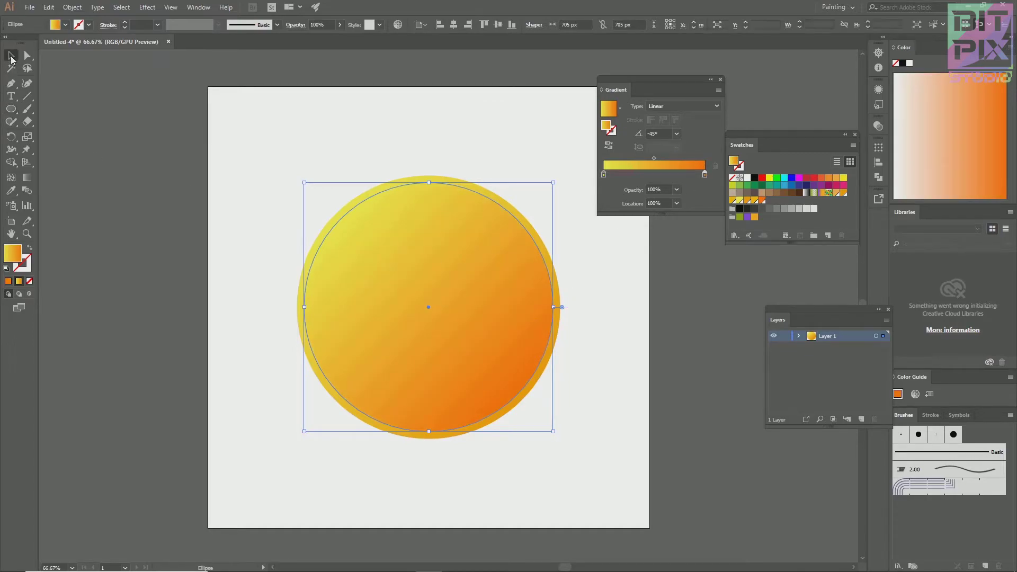
# Step: Create a third circle of 560 × 560 px and center it on the artboard over the other two
pyautogui.click(608, 252)
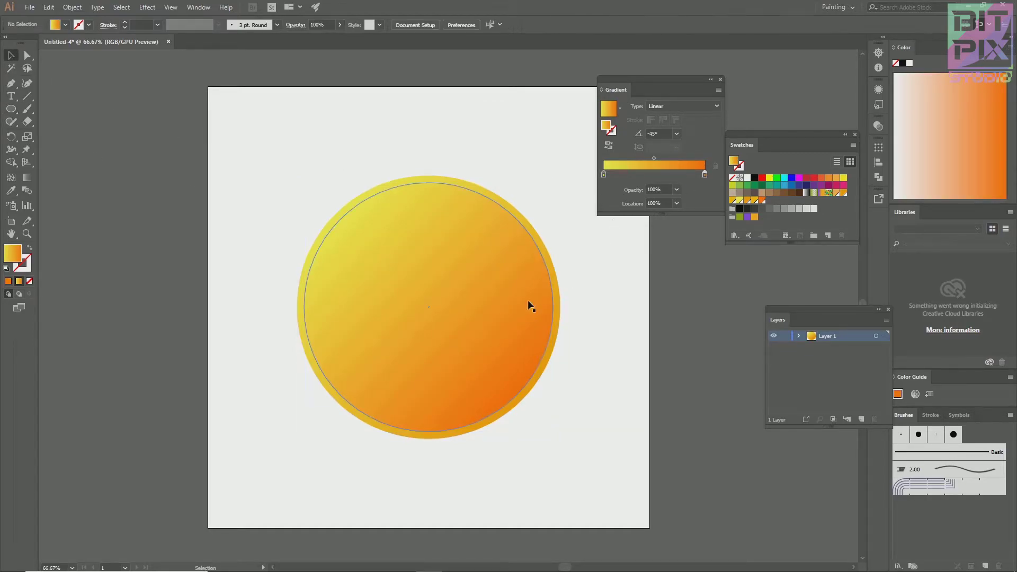
pyautogui.click(11, 109)
pyautogui.click(293, 171)
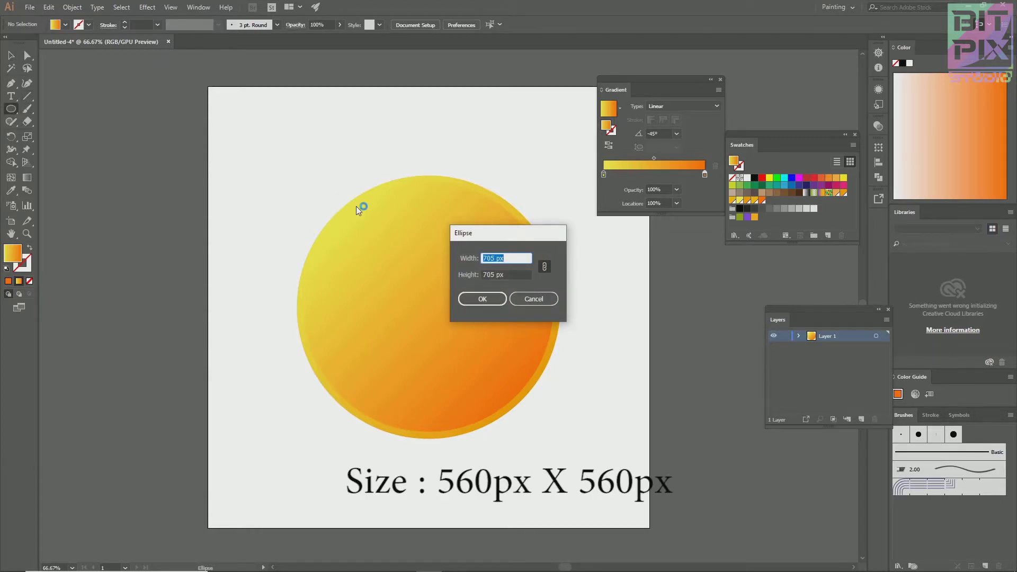
pyautogui.write('560')
pyautogui.click(469, 299)
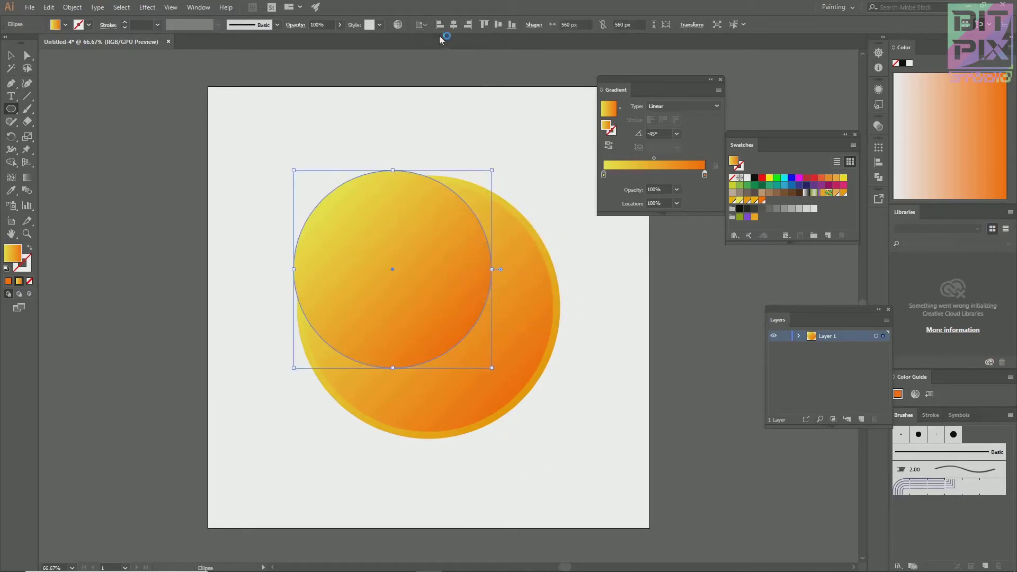
pyautogui.click(451, 26)
pyautogui.click(496, 25)
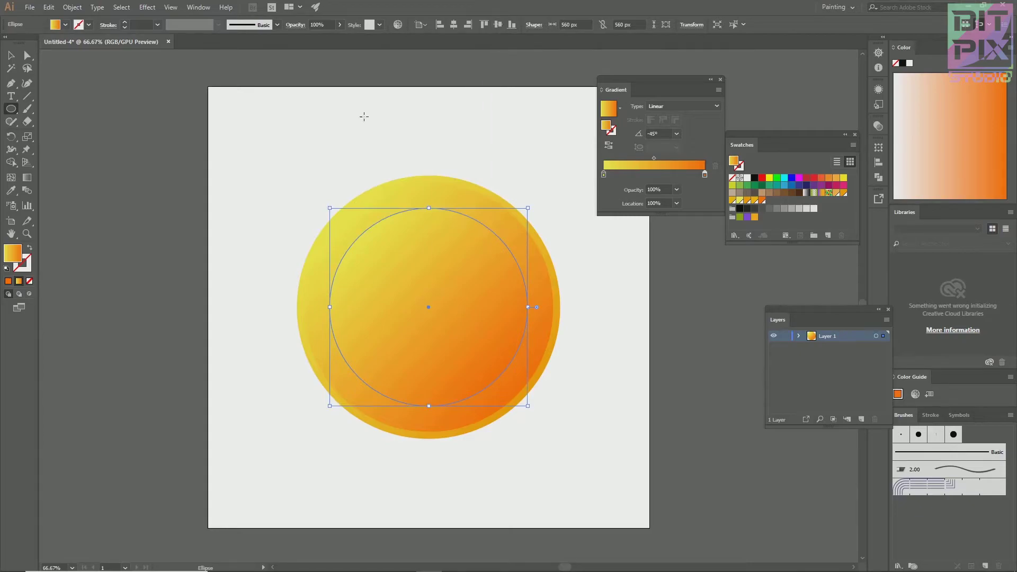
pyautogui.press('v')
pyautogui.click(568, 344)
# Step: Recolor the 560 px circle's gradient to run from the golden orange swatch to the yellow swatch
pyautogui.click(500, 329)
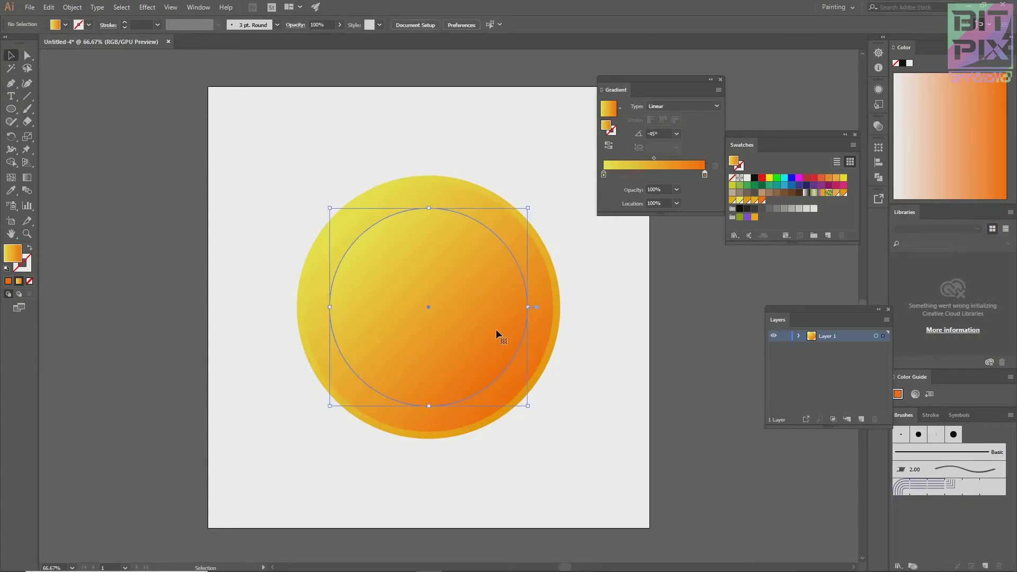
pyautogui.click(740, 200)
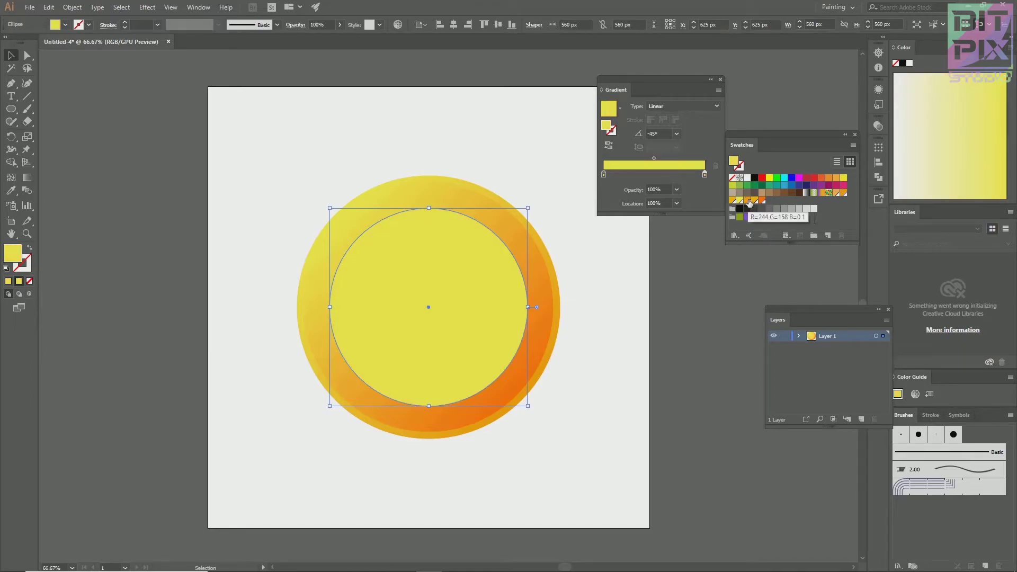
pyautogui.moveTo(754, 201); pyautogui.dragTo(604, 179)
pyautogui.click(611, 356)
pyautogui.scroll(-1, 629, 377)
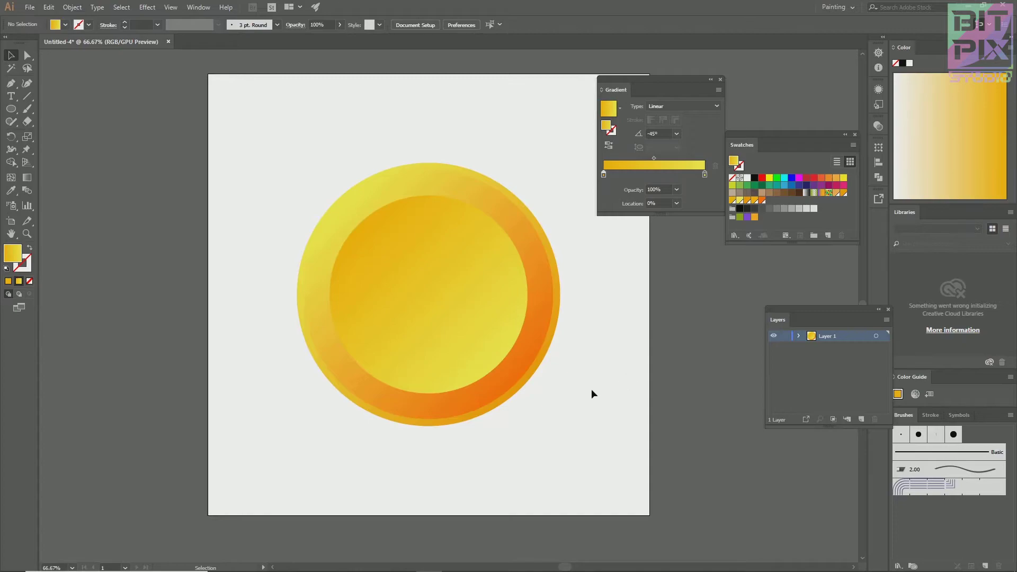
# Step: Create a fourth circle of 510 × 510 px and center it on the artboard over the coin
pyautogui.click(10, 109)
pyautogui.click(300, 154)
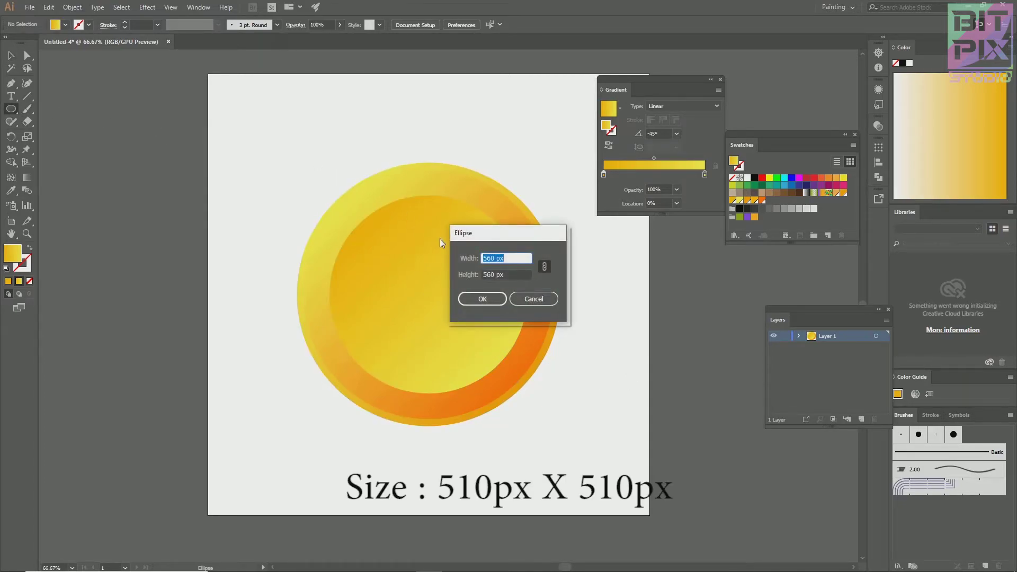
pyautogui.write('510')
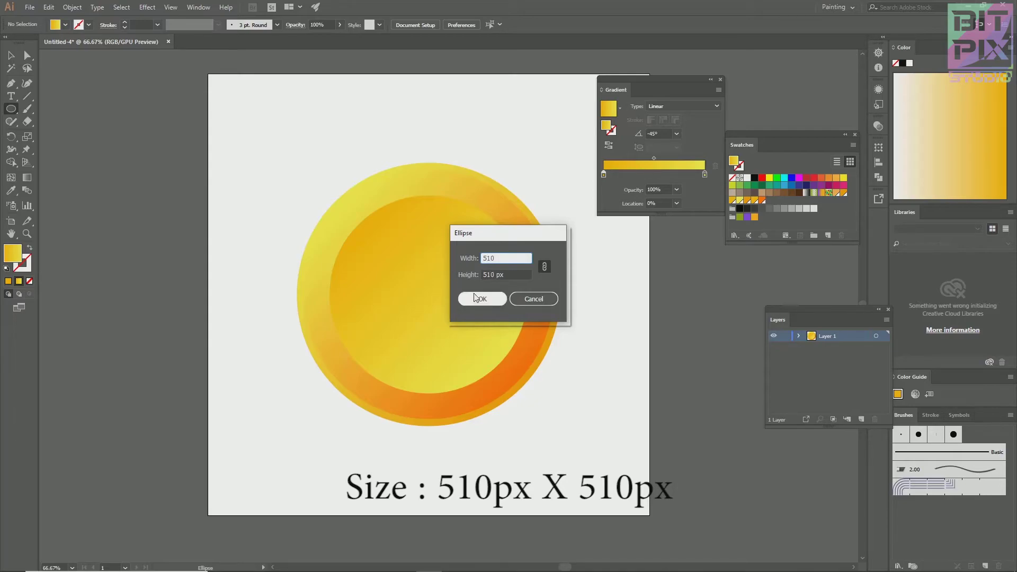
pyautogui.click(476, 298)
pyautogui.click(454, 25)
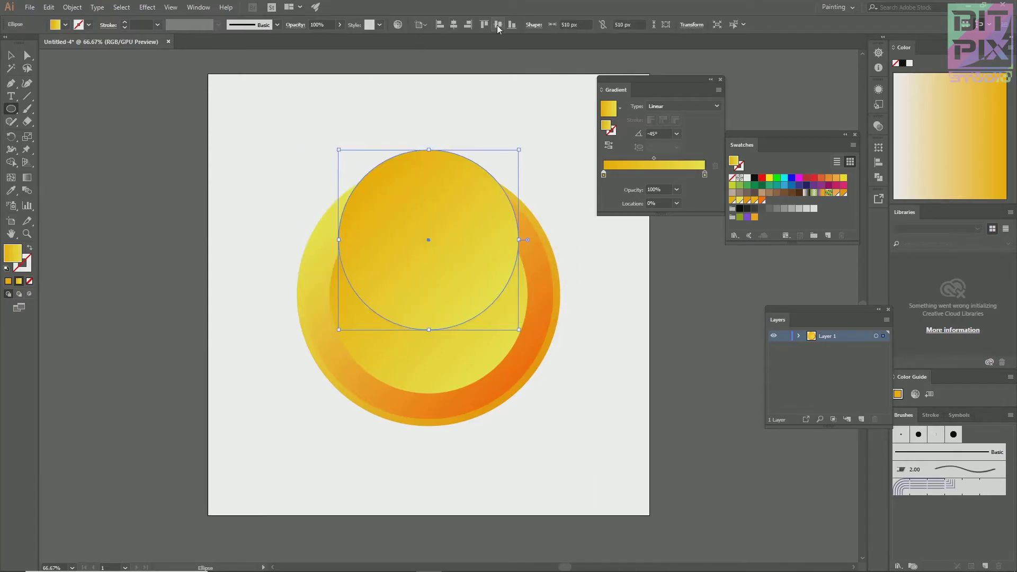
pyautogui.click(497, 24)
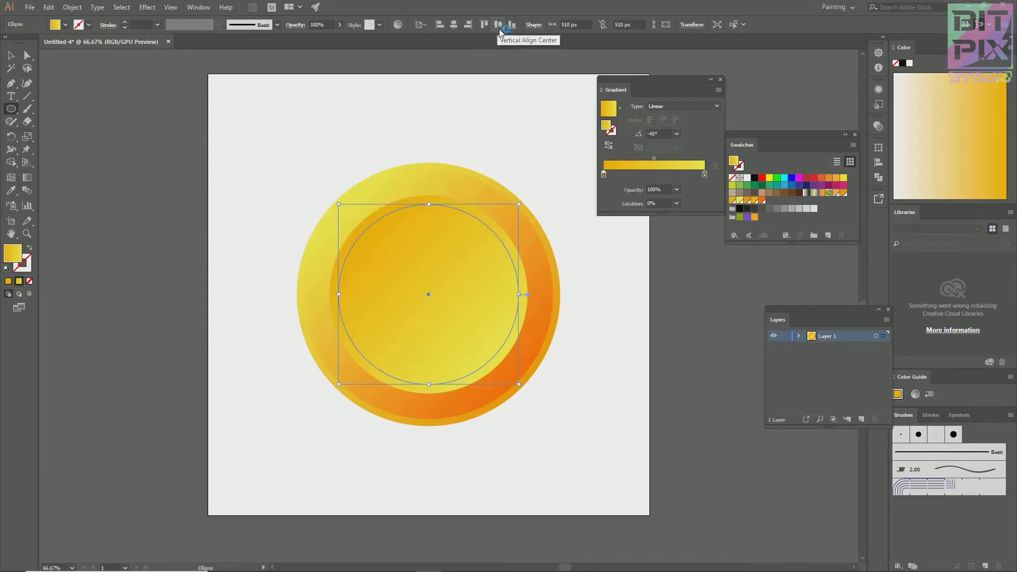
# Step: Reverse the innermost circle's gradient so it runs from yellow to golden orange, then deselect it
pyautogui.click(608, 149)
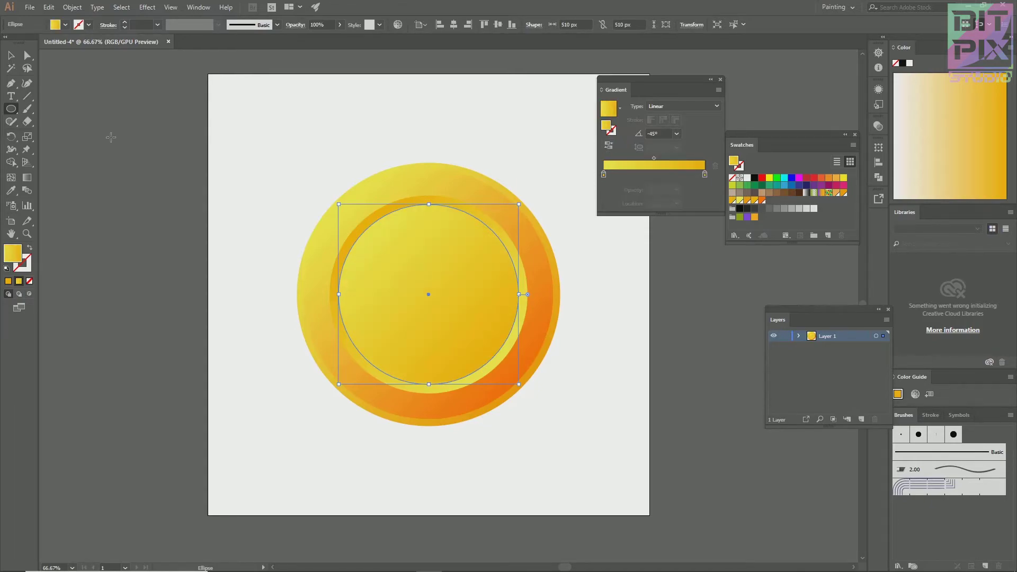
pyautogui.click(10, 55)
pyautogui.click(222, 139)
pyautogui.scroll(-2, 320, 217)
pyautogui.scroll(1, 435, 297)
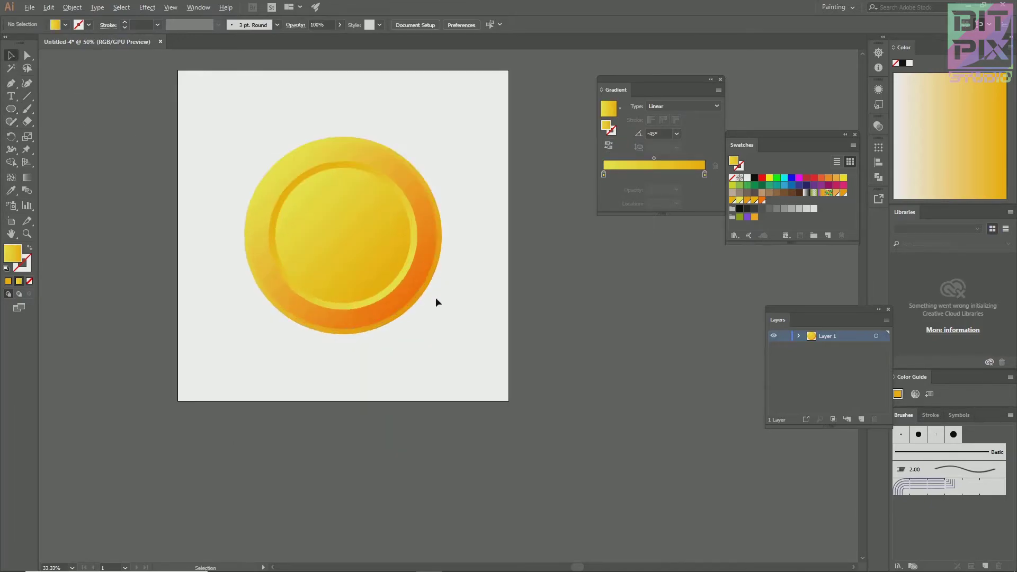
pyautogui.moveTo(467, 269); pyautogui.dragTo(469, 288)
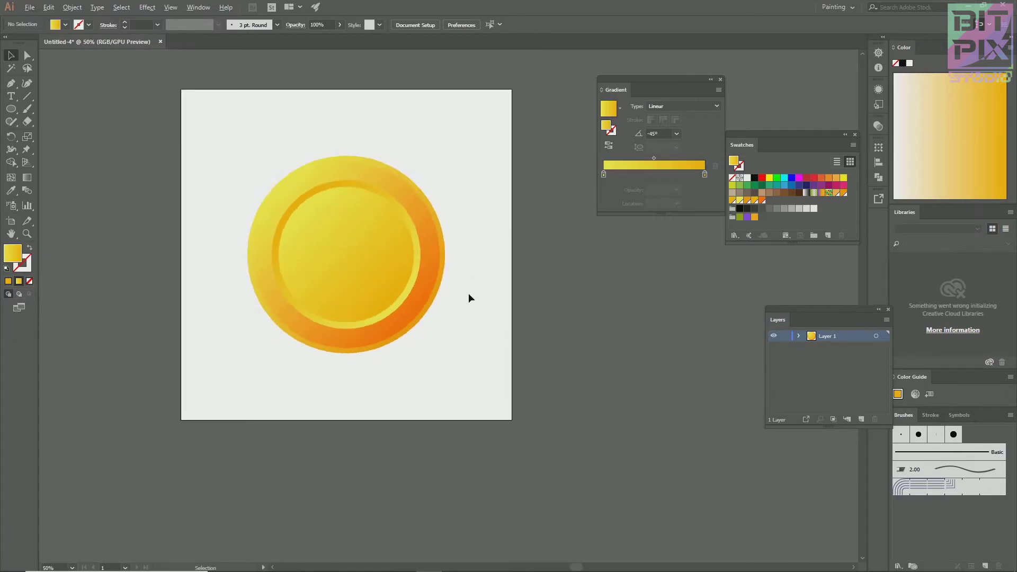
# Step: Select all four coin circles and try to group them
pyautogui.moveTo(263, 131); pyautogui.dragTo(432, 377)
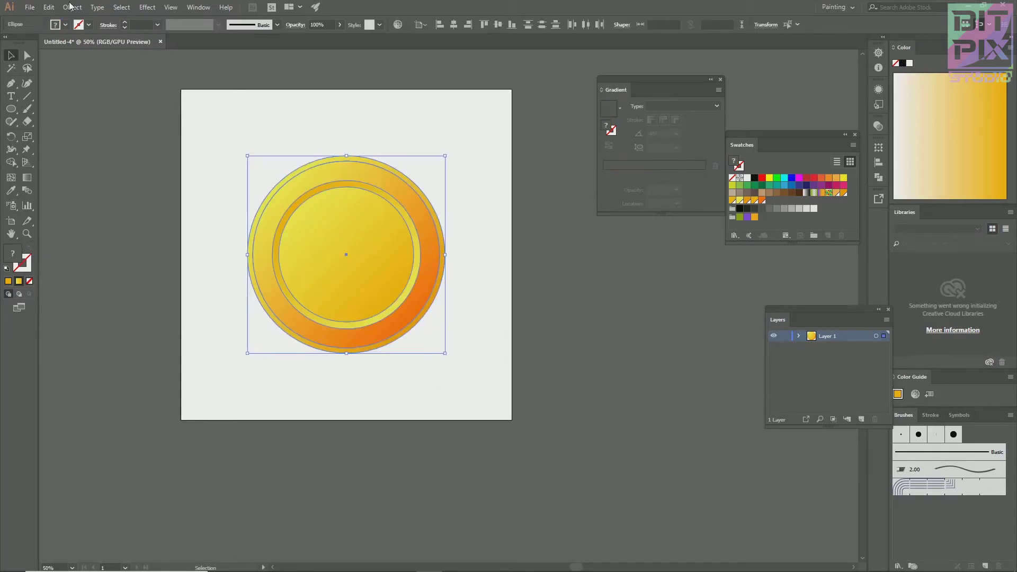
pyautogui.click(72, 7)
pyautogui.click(85, 47)
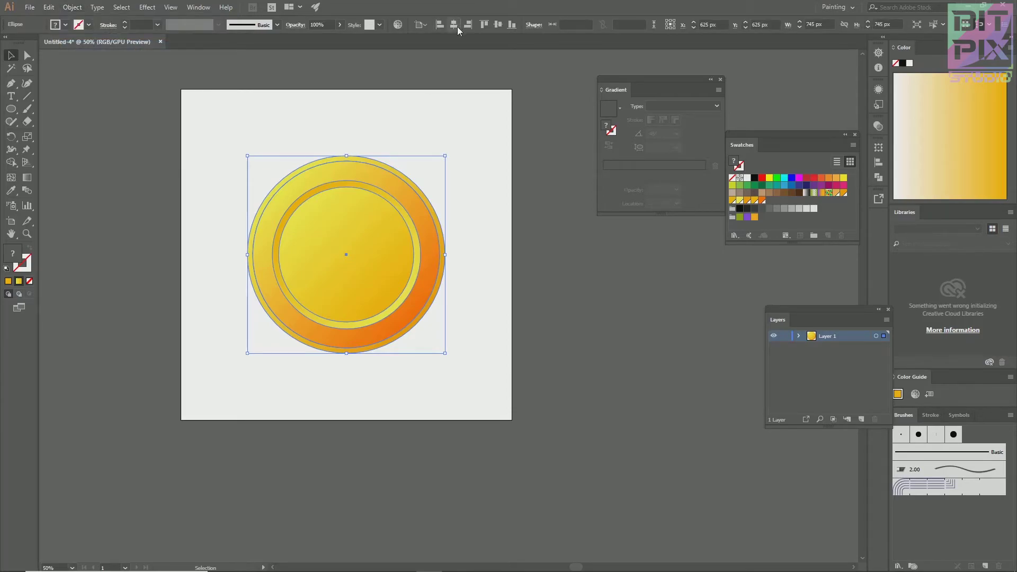
pyautogui.click(482, 107)
# Step: Add a point text object beside the coin's lower-left edge and set its font size to 100 pt
pyautogui.scroll(-1, 472, 208)
pyautogui.scroll(2, 461, 264)
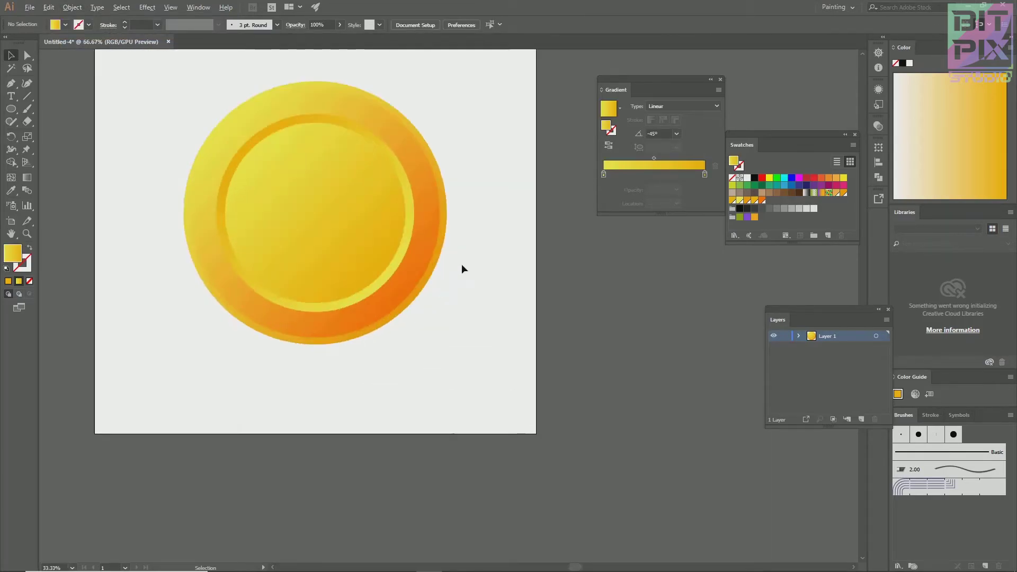
pyautogui.moveTo(456, 220); pyautogui.dragTo(483, 238)
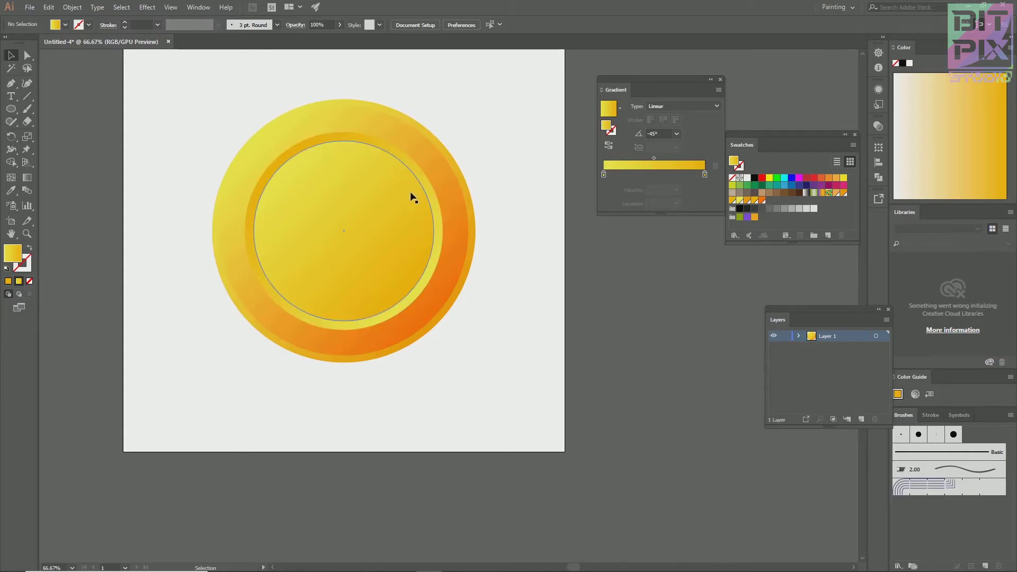
pyautogui.click(11, 97)
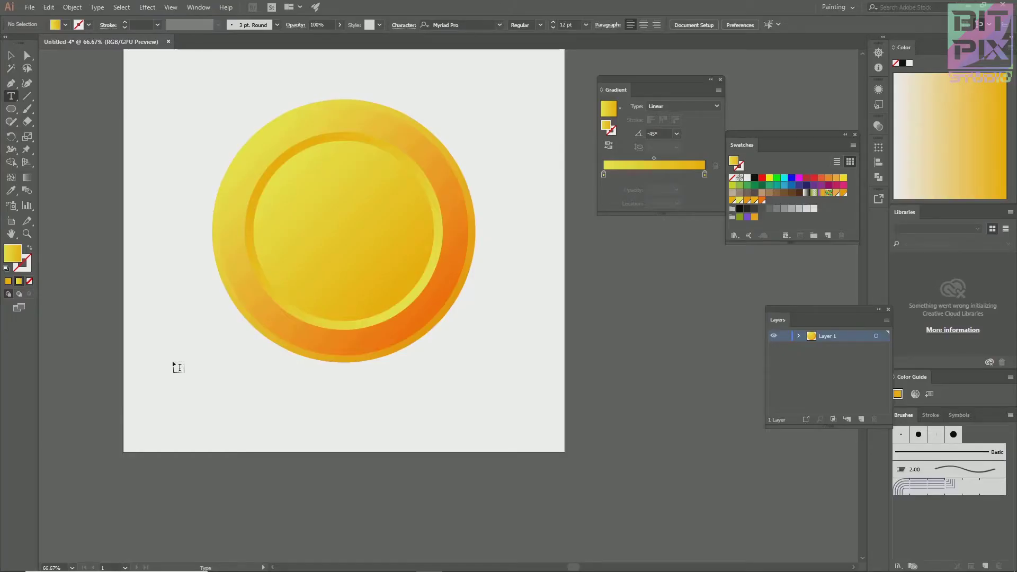
pyautogui.click(173, 360)
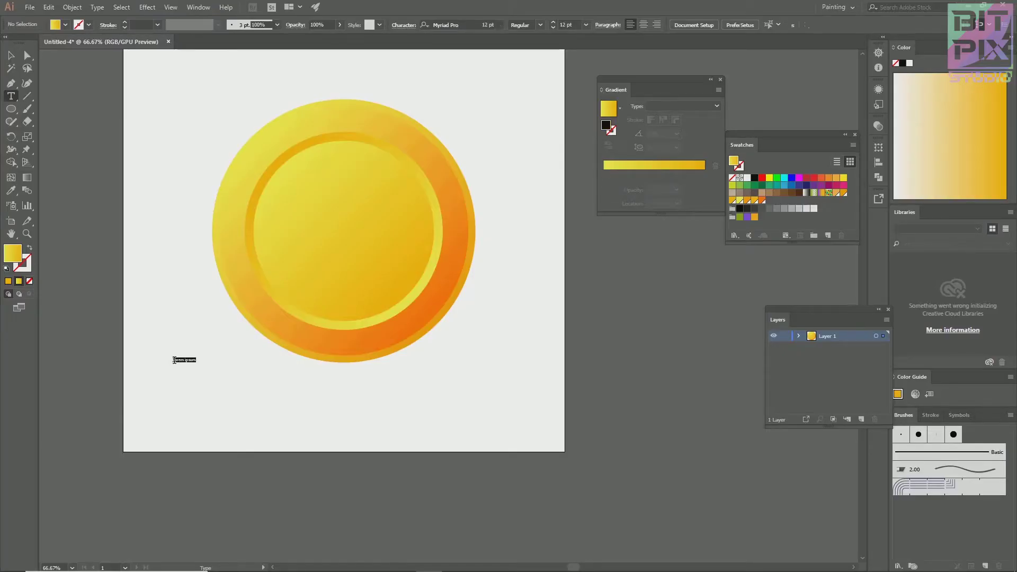
pyautogui.click(493, 25)
pyautogui.write('80')
pyautogui.press('Return')
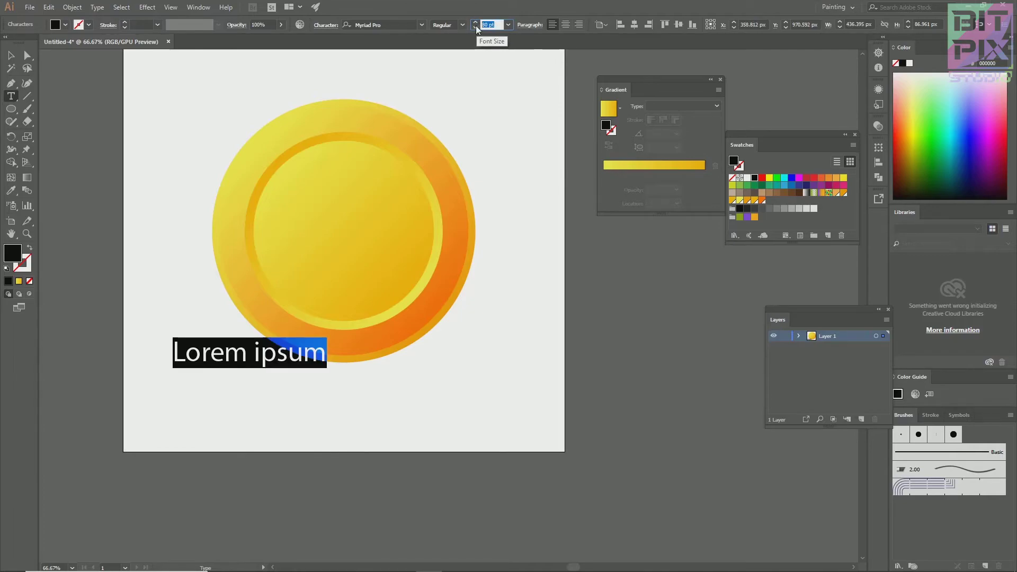
pyautogui.write('100')
pyautogui.press('Return')
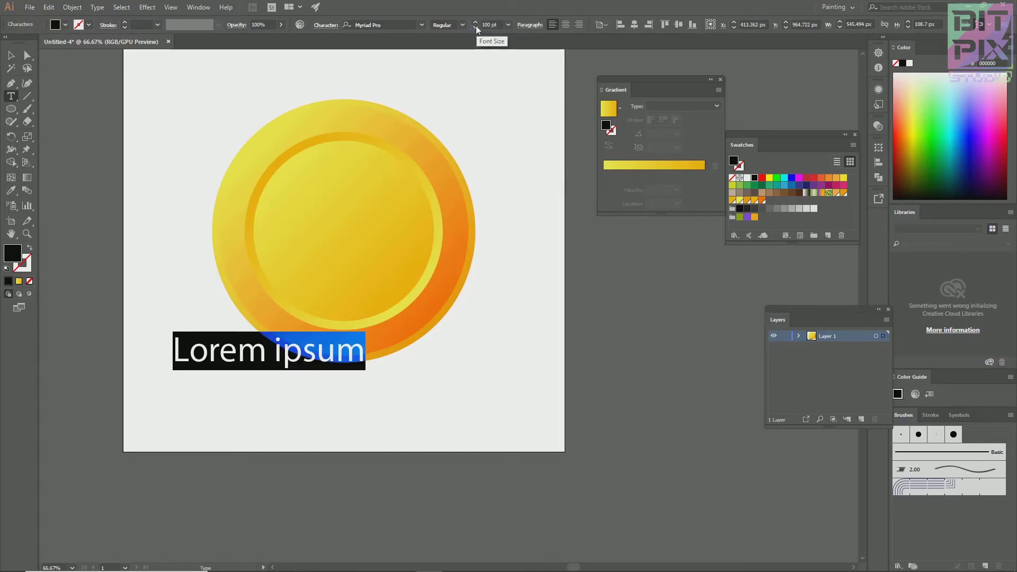
# Step: Set the text's font to Arial and replace the placeholder text with a $ sign
pyautogui.click(422, 26)
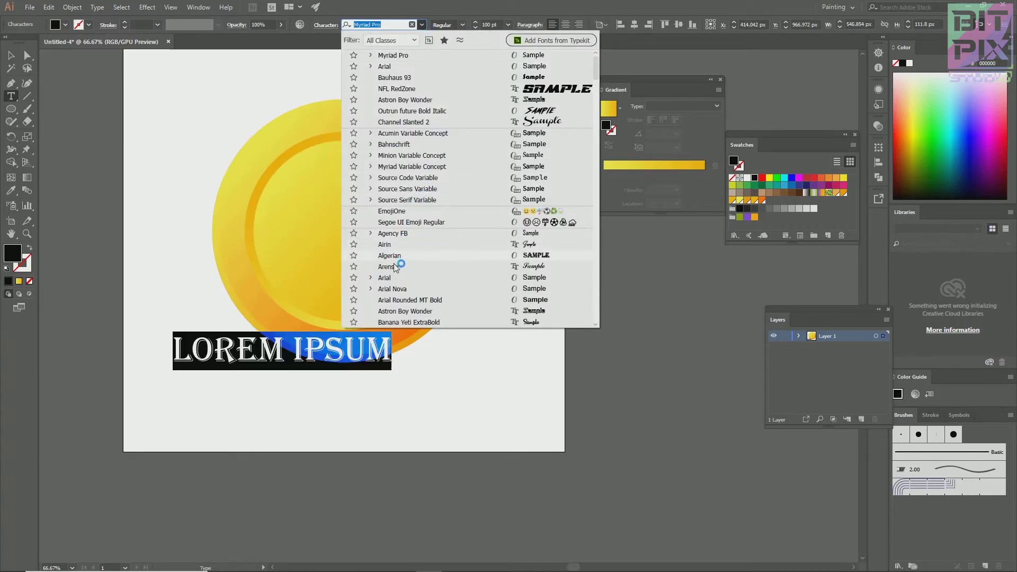
pyautogui.click(417, 282)
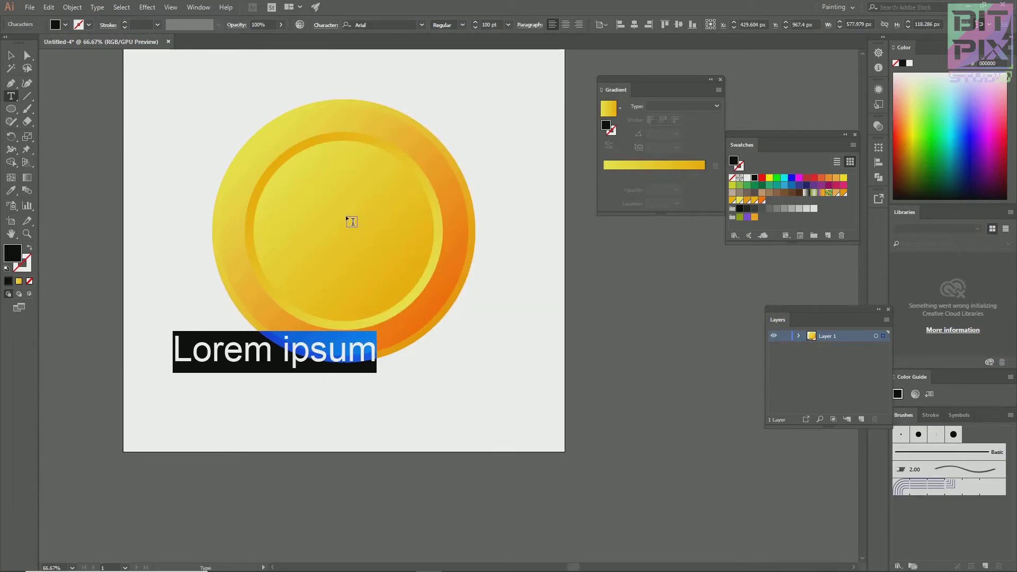
pyautogui.write('$')
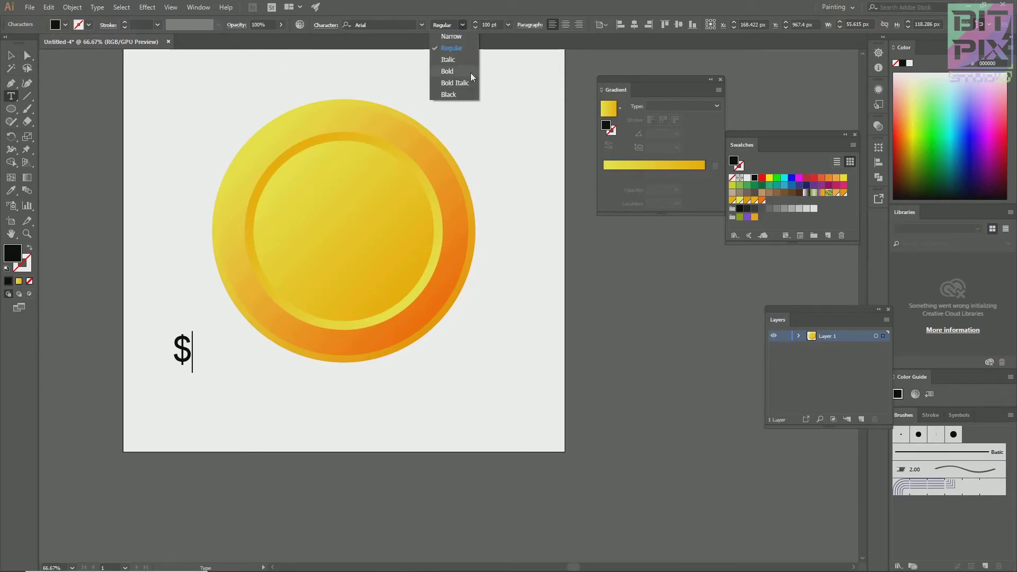
# Step: Set the dollar sign's font style to Bold and scale it up proportionally to about 467 pt
pyautogui.click(460, 72)
pyautogui.press('Escape')
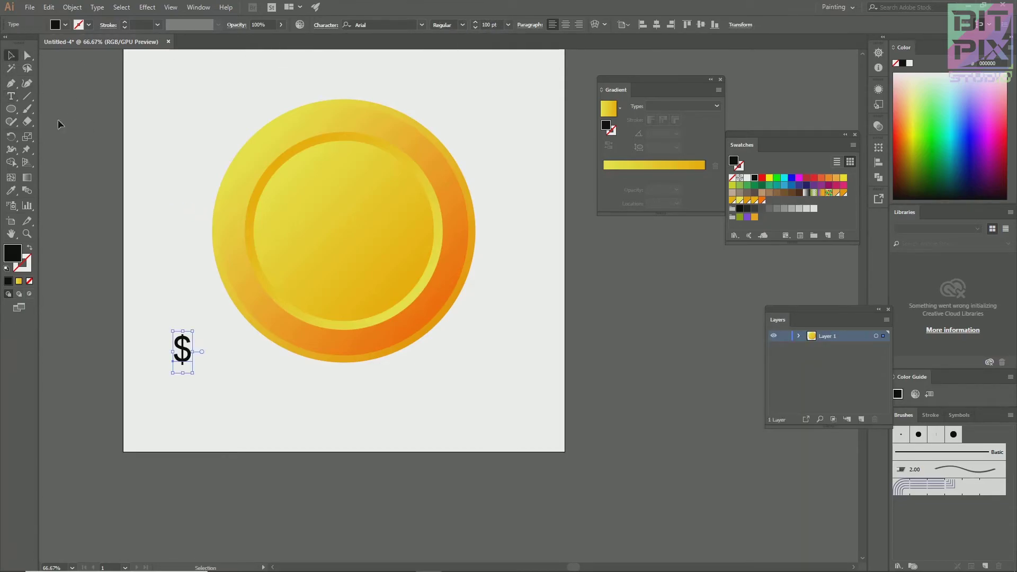
pyautogui.click(461, 24)
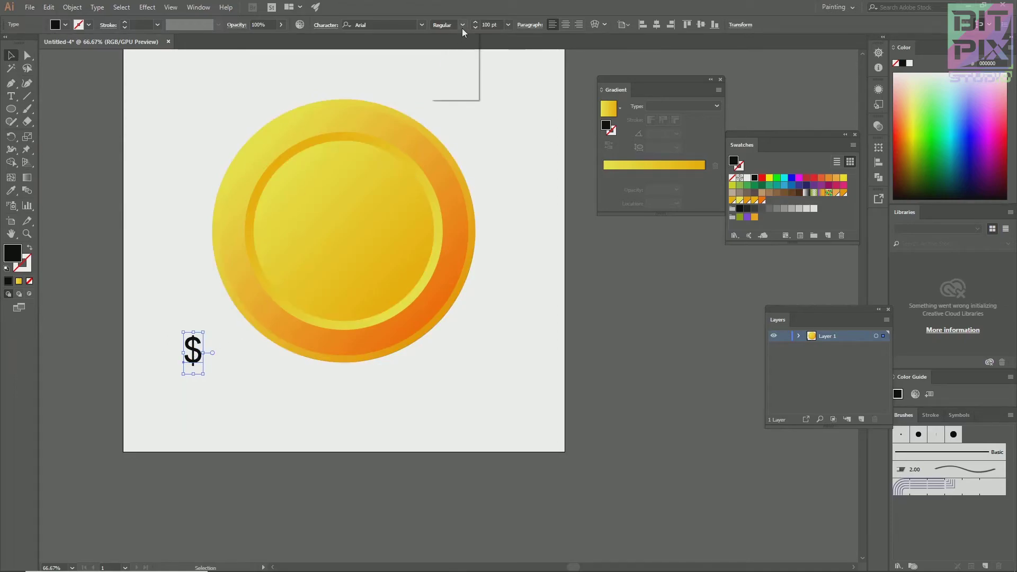
pyautogui.click(446, 71)
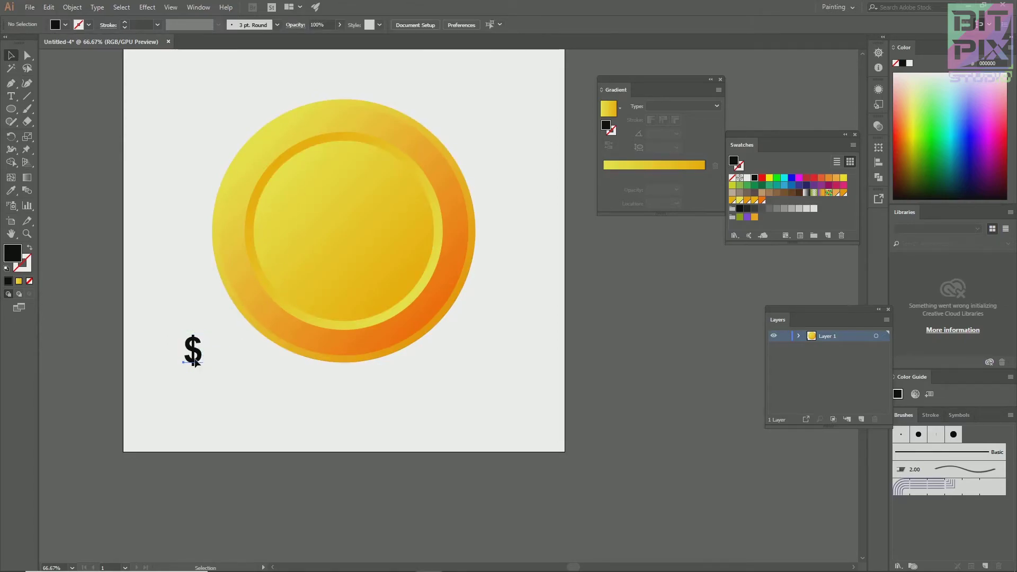
pyautogui.moveTo(203, 376); pyautogui.dragTo(272, 457)
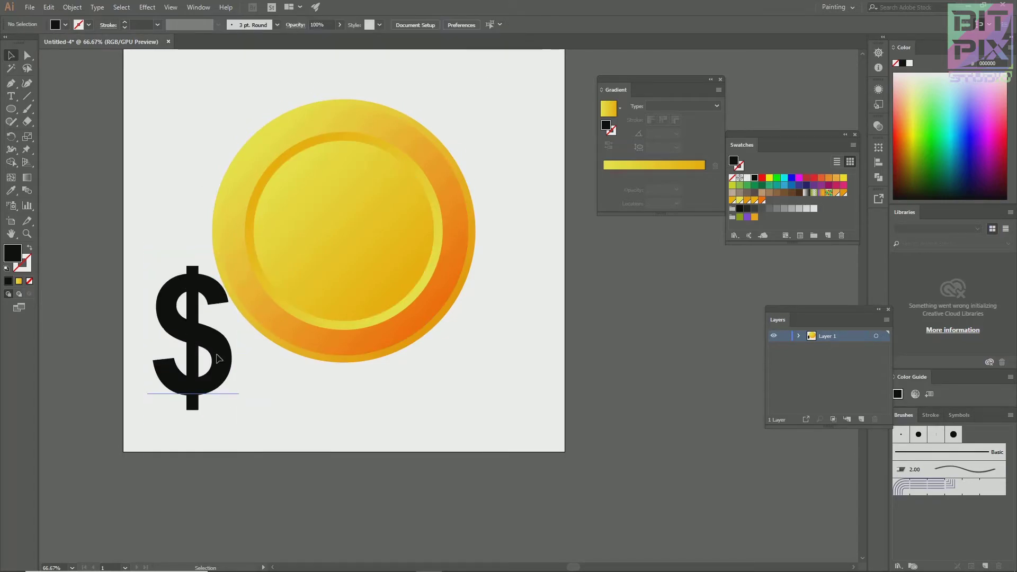
# Step: Convert the dollar sign to outlines and center it on the artboard over the coin
pyautogui.click(122, 7)
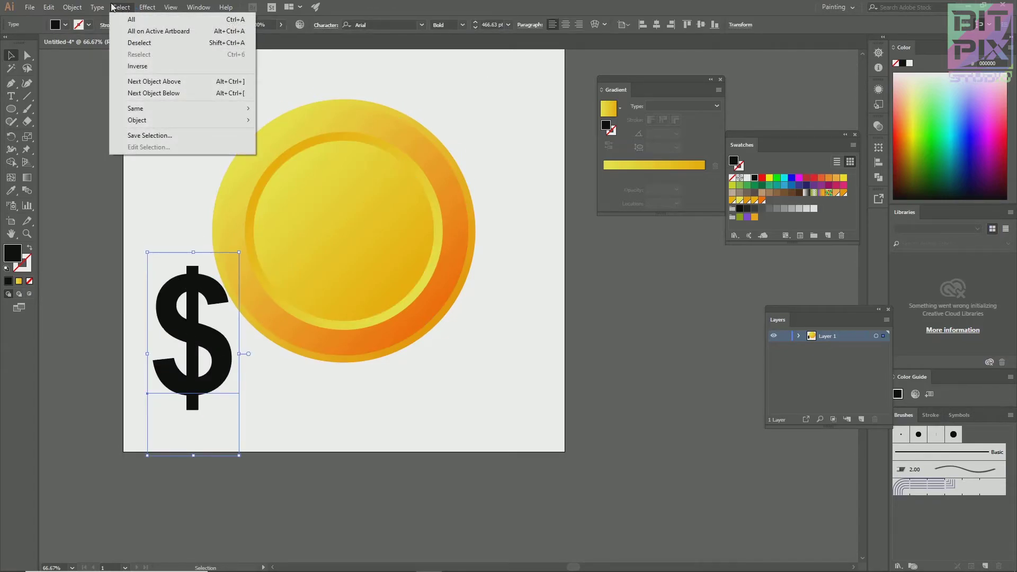
pyautogui.moveTo(97, 8)
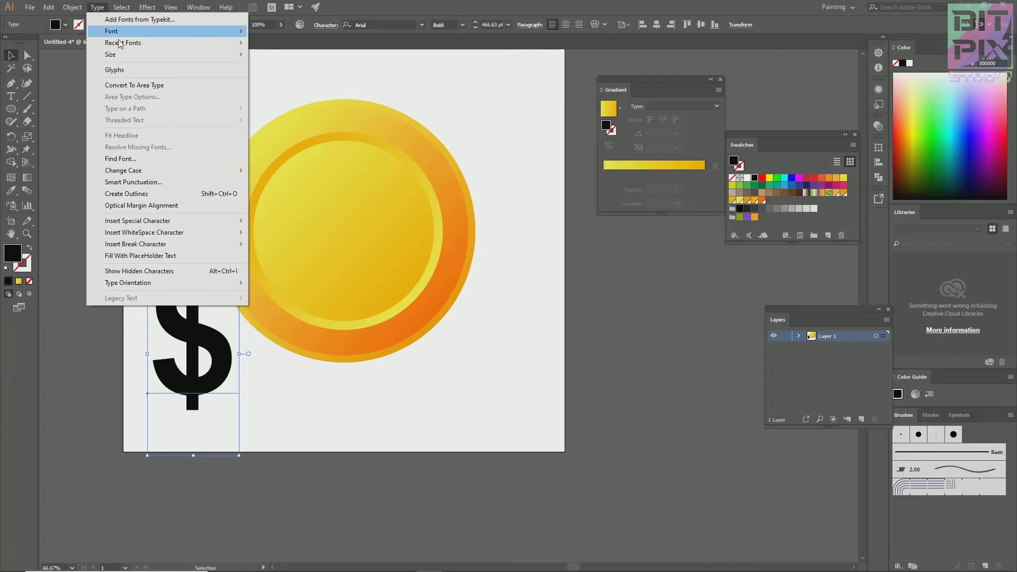
pyautogui.click(164, 195)
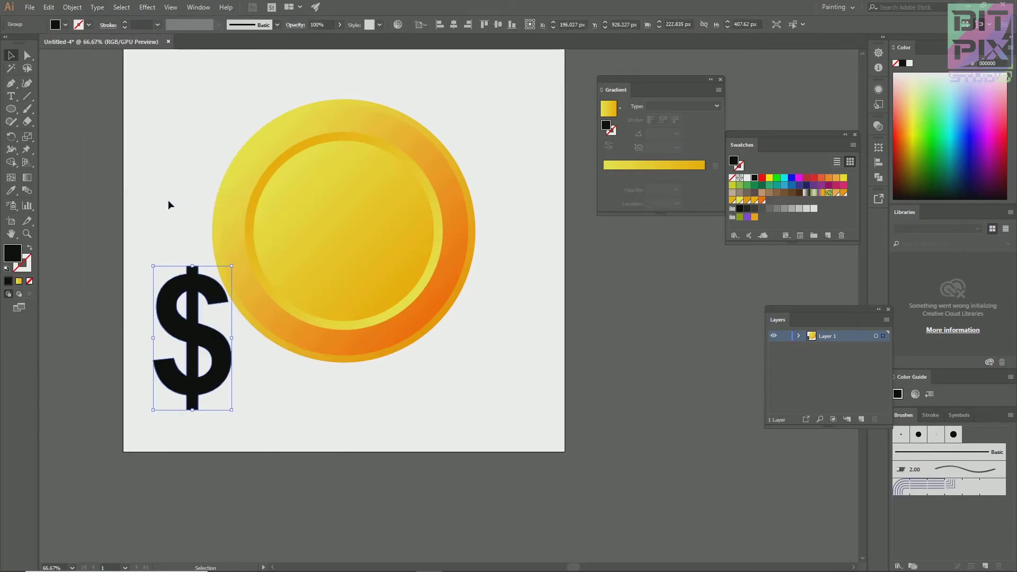
pyautogui.click(454, 25)
pyautogui.click(498, 24)
pyautogui.click(494, 156)
# Step: Copy the yellow-to-deep-orange gradient of the 705 px circle onto the dollar sign with the Eyedropper
pyautogui.click(350, 255)
pyautogui.click(14, 193)
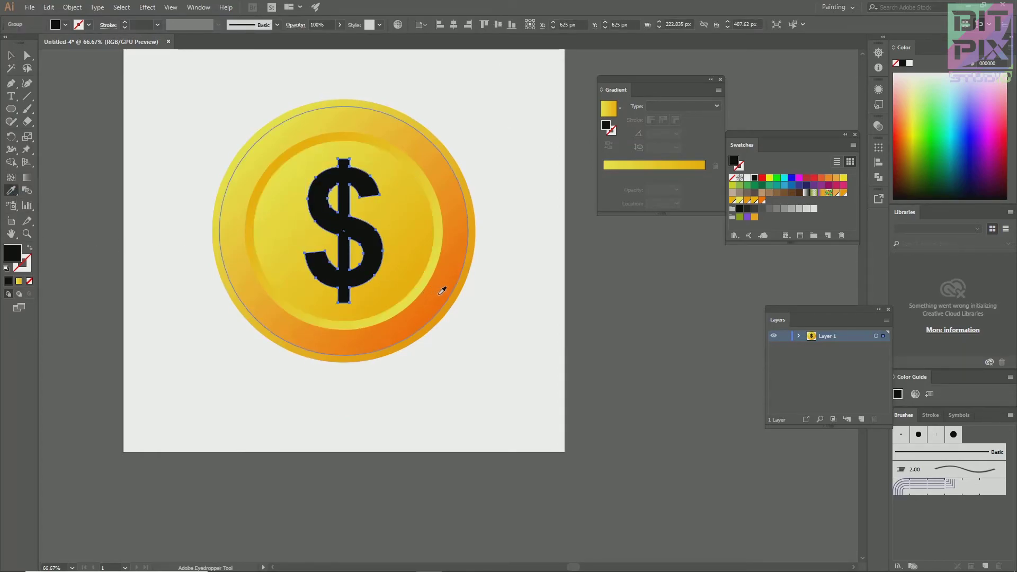
pyautogui.click(442, 288)
pyautogui.click(11, 56)
pyautogui.click(112, 82)
# Step: Set the dollar sign's gradient angle to -60°
pyautogui.click(371, 260)
pyautogui.click(676, 133)
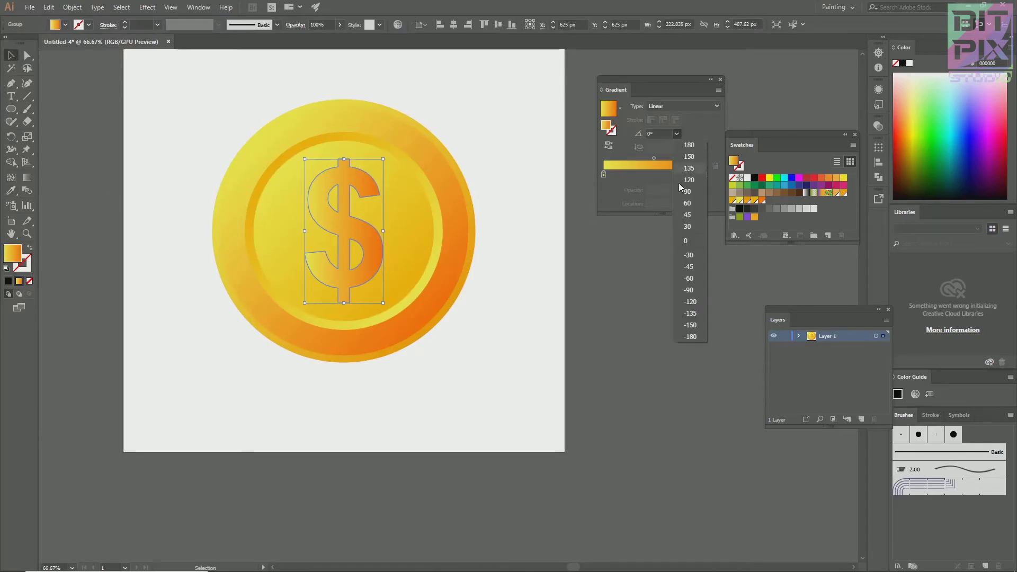
pyautogui.click(694, 275)
pyautogui.click(531, 330)
pyautogui.click(351, 283)
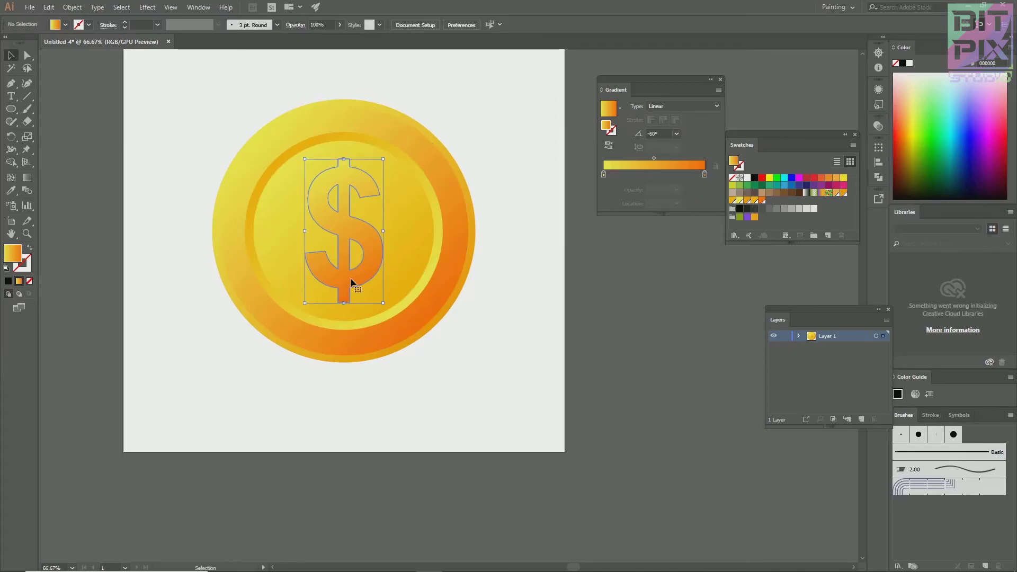
# Step: Apply the yellow-to-orange gradient to both the dollar sign's fill and stroke, with a stroke weight of 10 pt
pyautogui.click(31, 250)
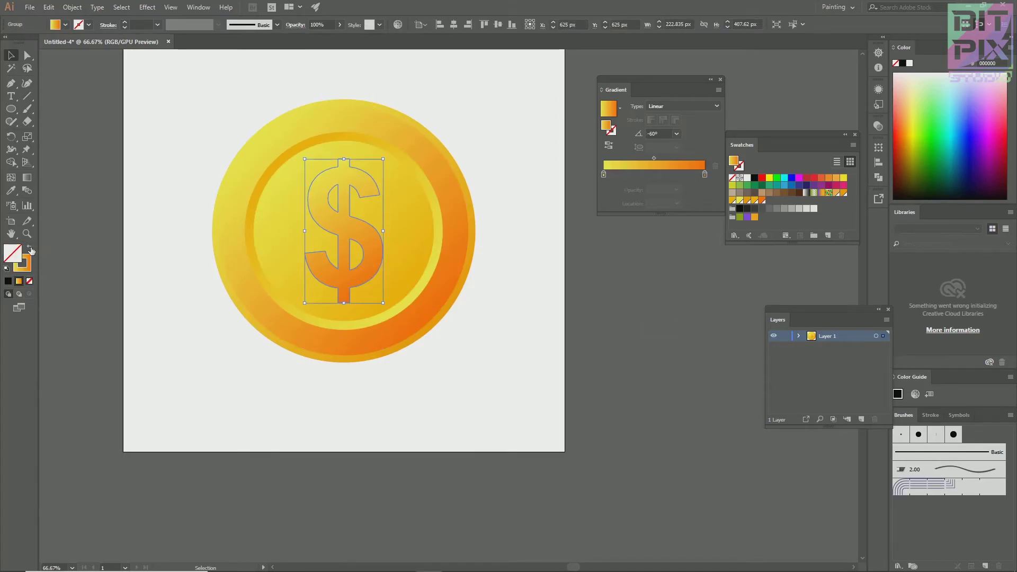
pyautogui.click(19, 281)
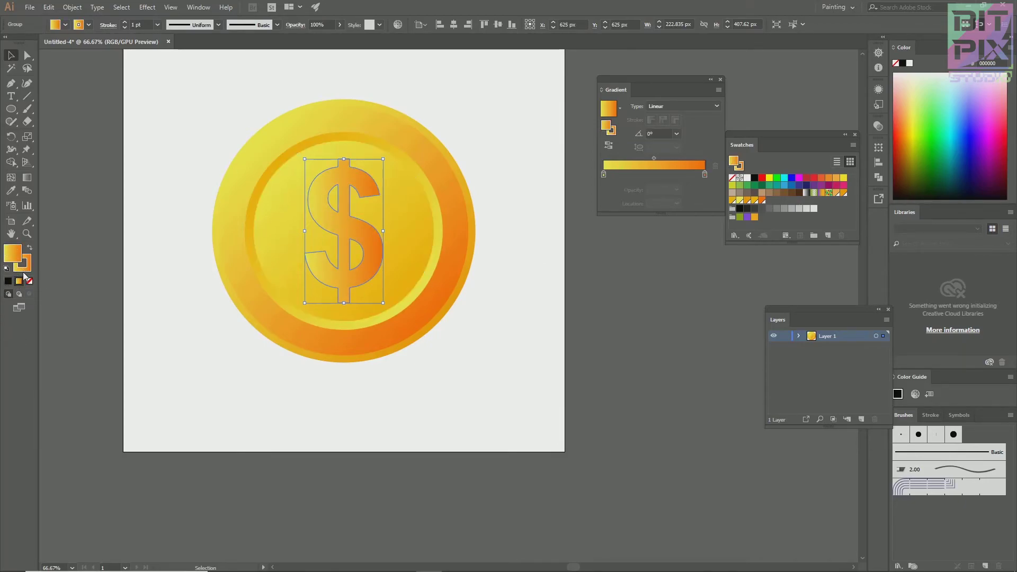
pyautogui.click(29, 270)
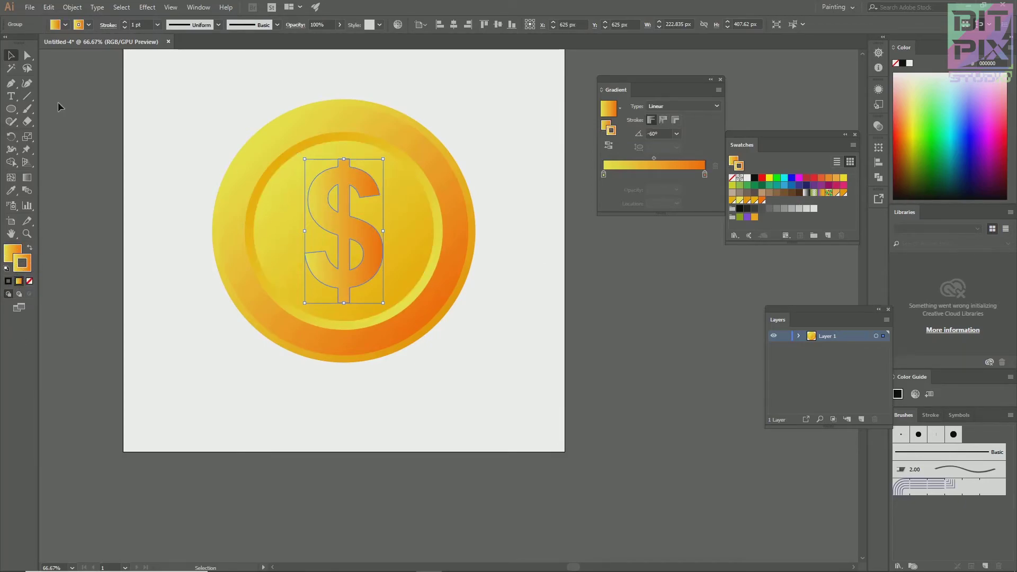
pyautogui.click(158, 30)
pyautogui.click(170, 173)
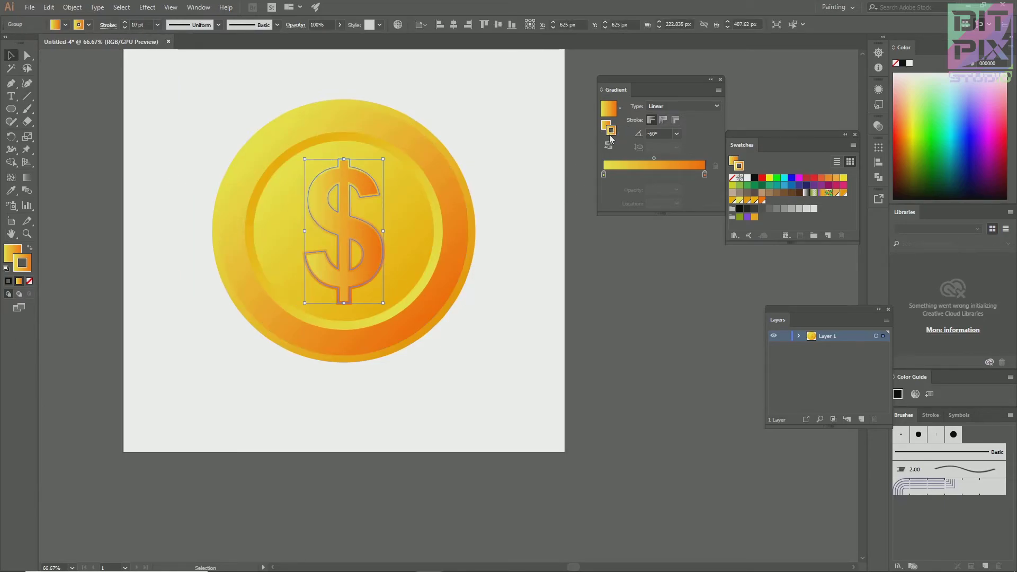
# Step: Set the angle of the dollar sign's stroke gradient to -45°
pyautogui.click(677, 134)
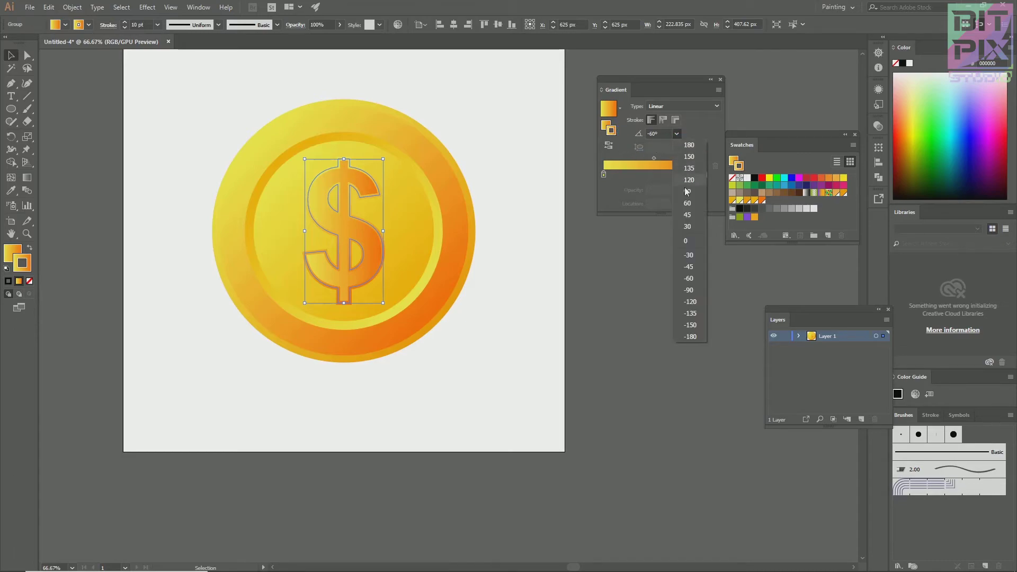
pyautogui.click(690, 262)
pyautogui.click(491, 353)
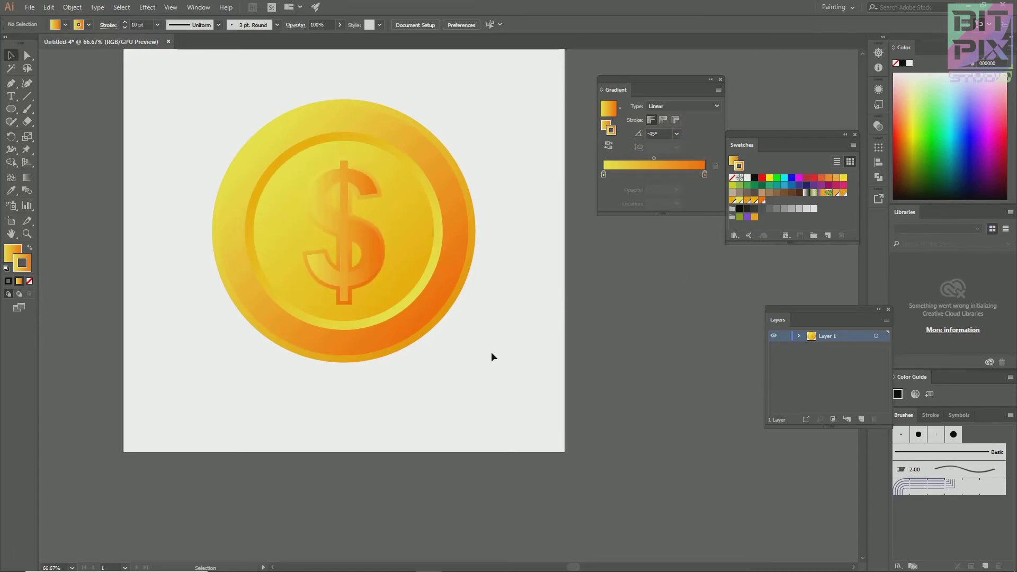
pyautogui.scroll(-2, 493, 355)
pyautogui.moveTo(497, 360); pyautogui.dragTo(446, 341)
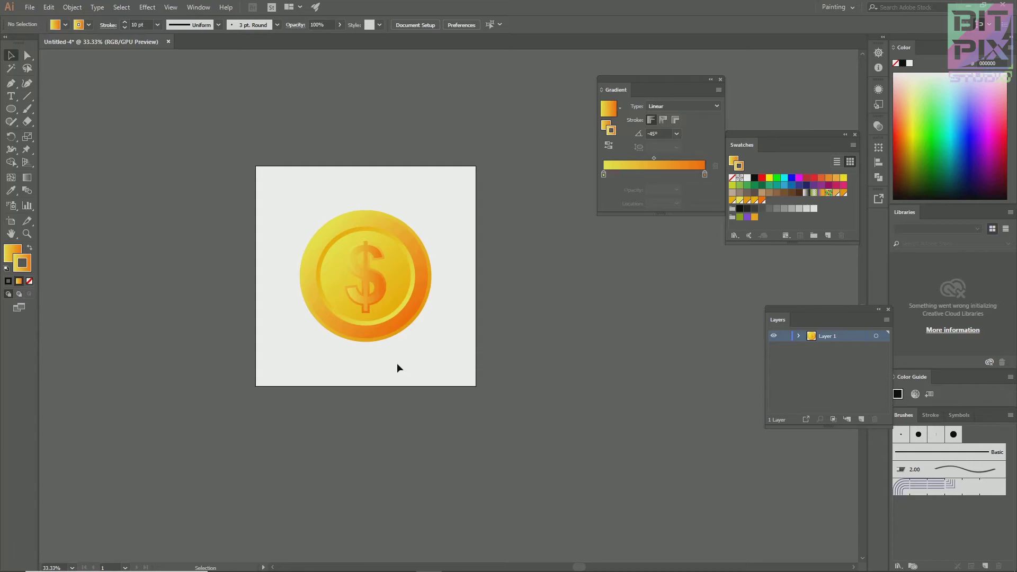
# Step: Draw a closed curved shape about 1011 × 942 px over the coin's upper-left half with the Curvature tool
pyautogui.scroll(1, 328, 311)
pyautogui.hotkey('shift', '`')
pyautogui.click(250, 328)
pyautogui.click(483, 134)
pyautogui.moveTo(364, 231); pyautogui.dragTo(373, 247)
pyautogui.click(267, 111)
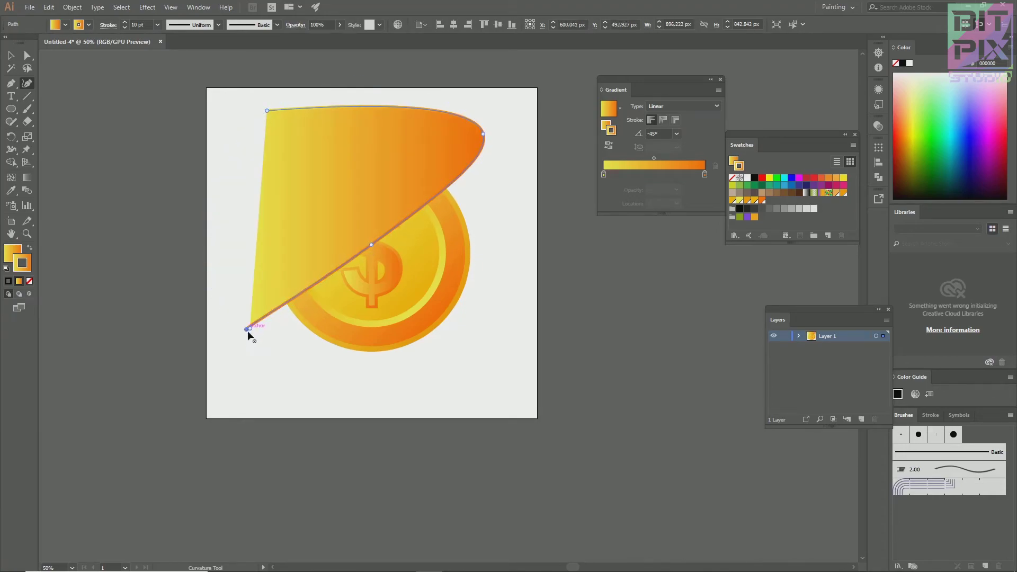
pyautogui.click(250, 329)
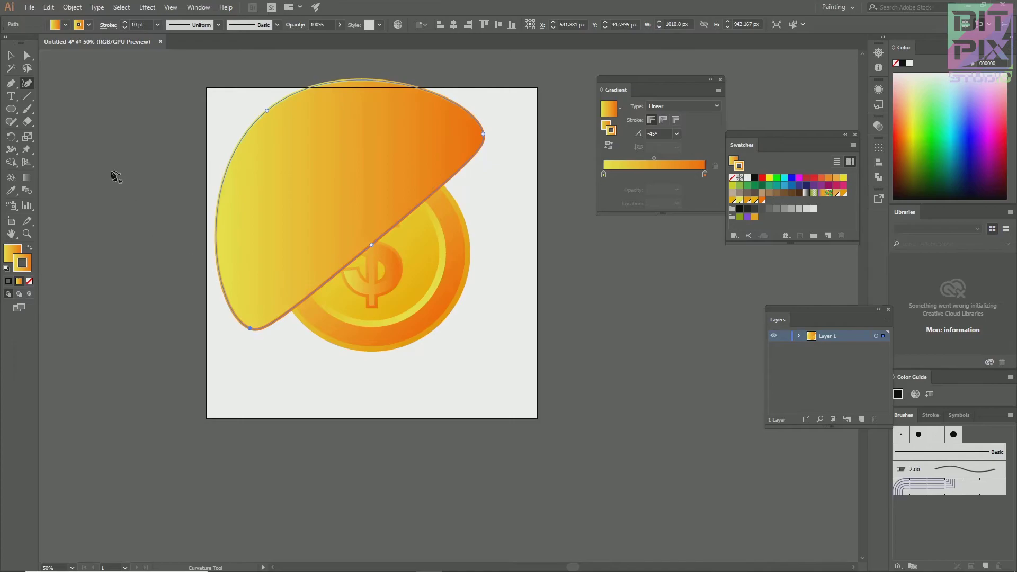
pyautogui.click(20, 51)
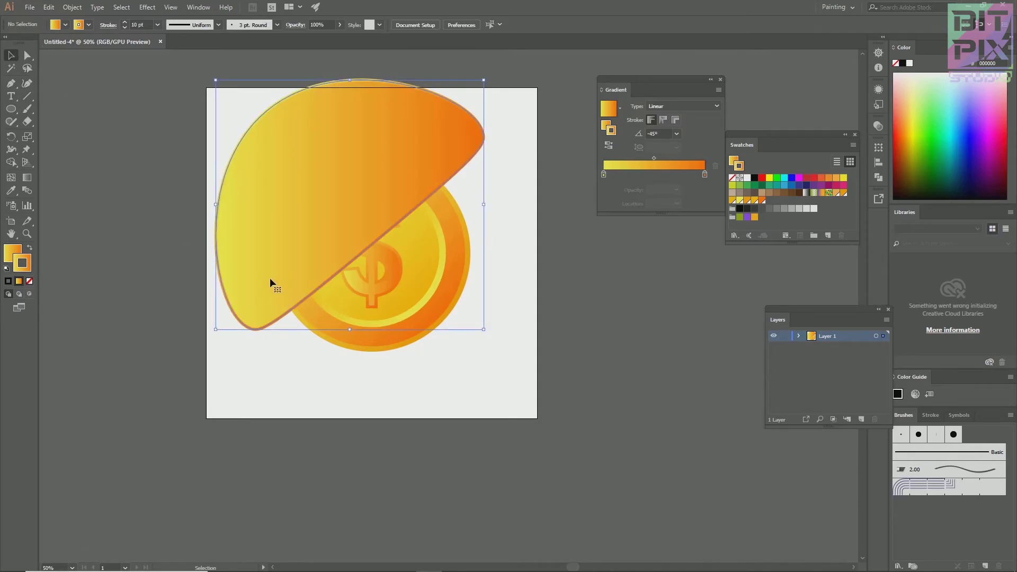
# Step: Remove the curved shape's stroke and fill it with solid white, ffffff
pyautogui.click(31, 281)
pyautogui.click(11, 257)
pyautogui.click(8, 283)
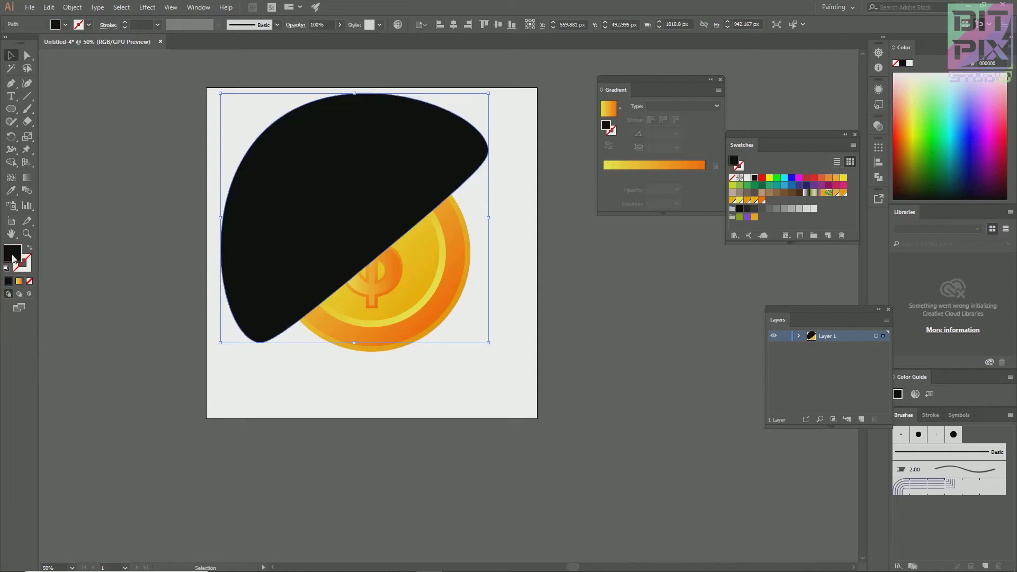
pyautogui.doubleClick(12, 257)
pyautogui.moveTo(639, 200); pyautogui.dragTo(620, 158)
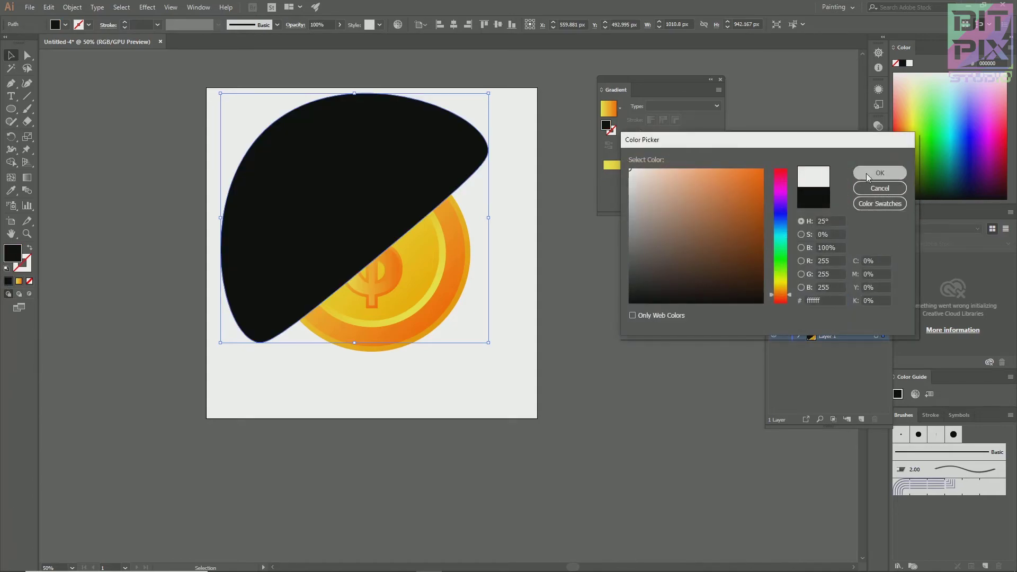
pyautogui.click(876, 173)
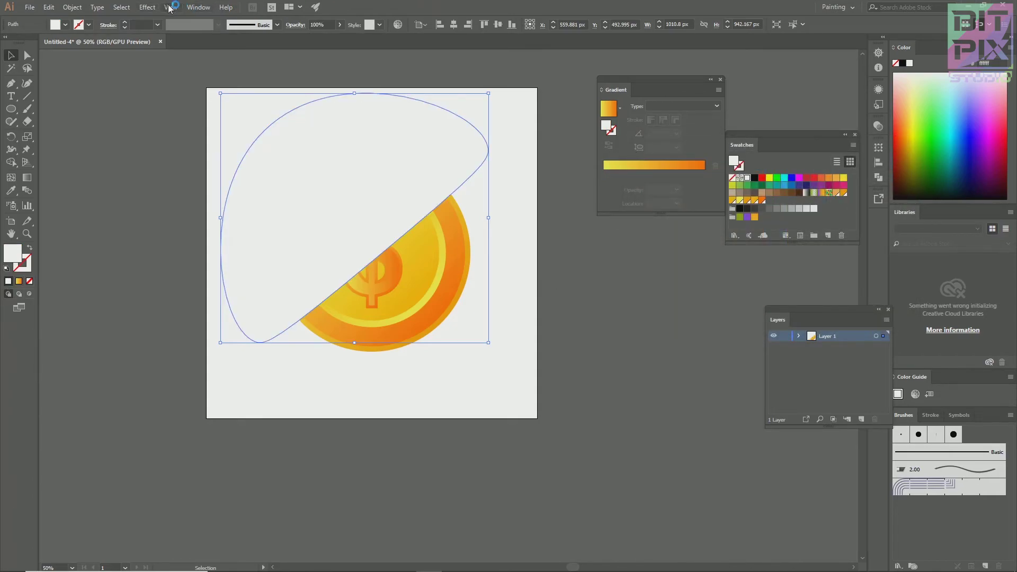
# Step: Set the white curved shape's blending mode to Overlay
pyautogui.click(187, 9)
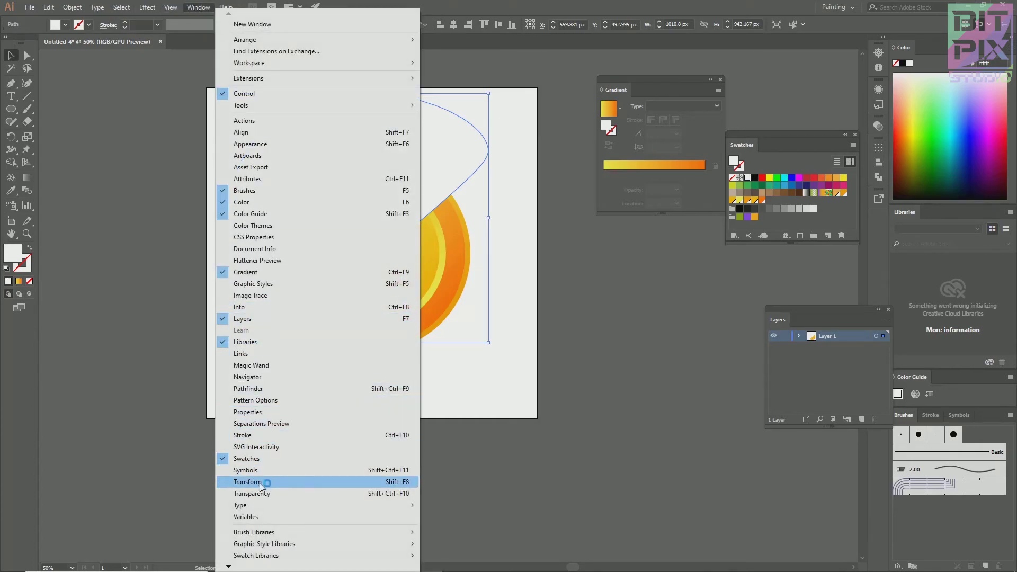
pyautogui.click(298, 492)
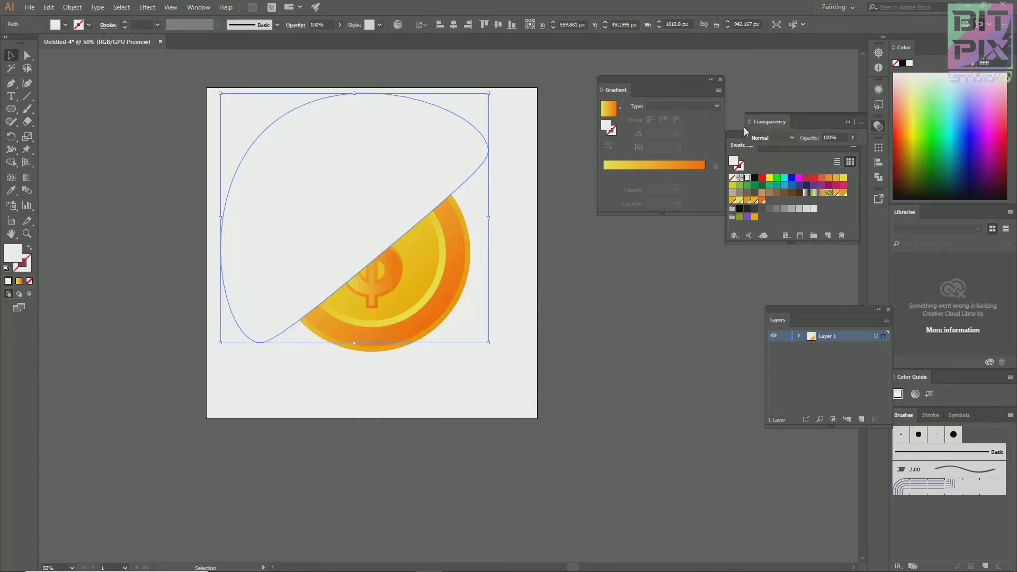
pyautogui.moveTo(773, 121); pyautogui.dragTo(575, 244)
pyautogui.click(574, 260)
pyautogui.click(573, 359)
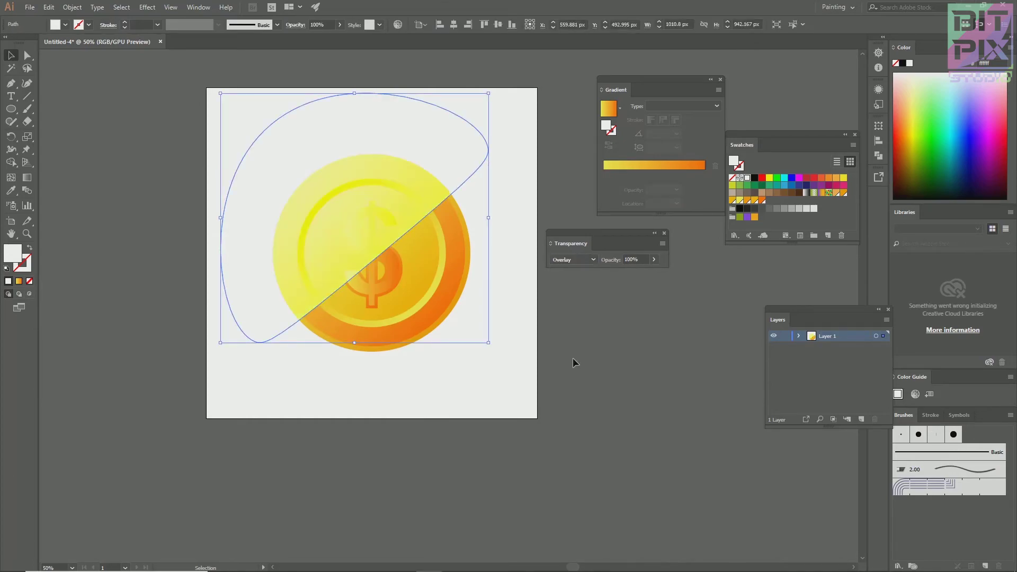
# Step: Set the white overlay shape's opacity to 30%
pyautogui.click(636, 260)
pyautogui.write('20')
pyautogui.press('Return')
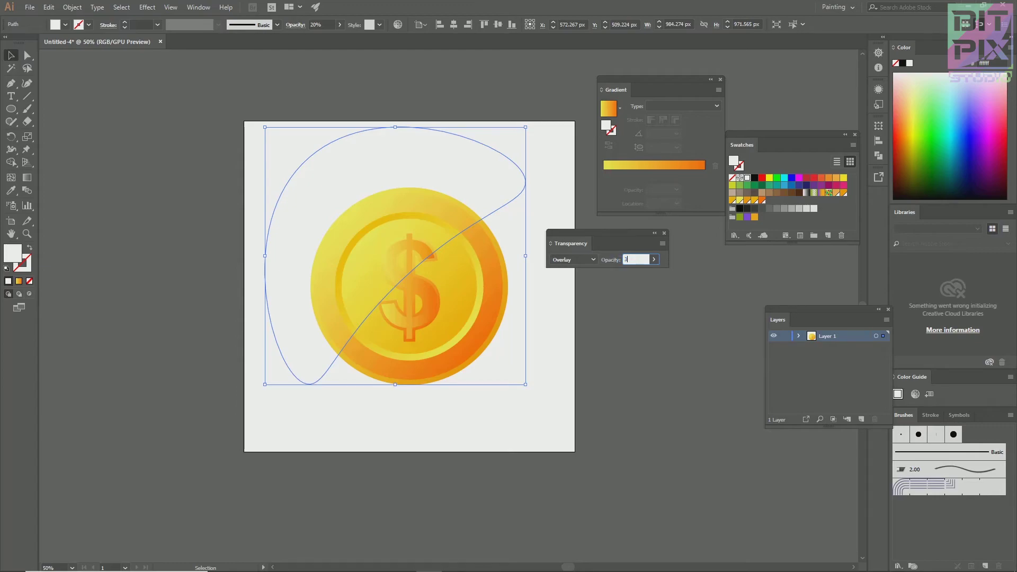
pyautogui.click(541, 342)
pyautogui.scroll(-1, 533, 390)
pyautogui.scroll(2, 530, 397)
pyautogui.scroll(-1, 530, 395)
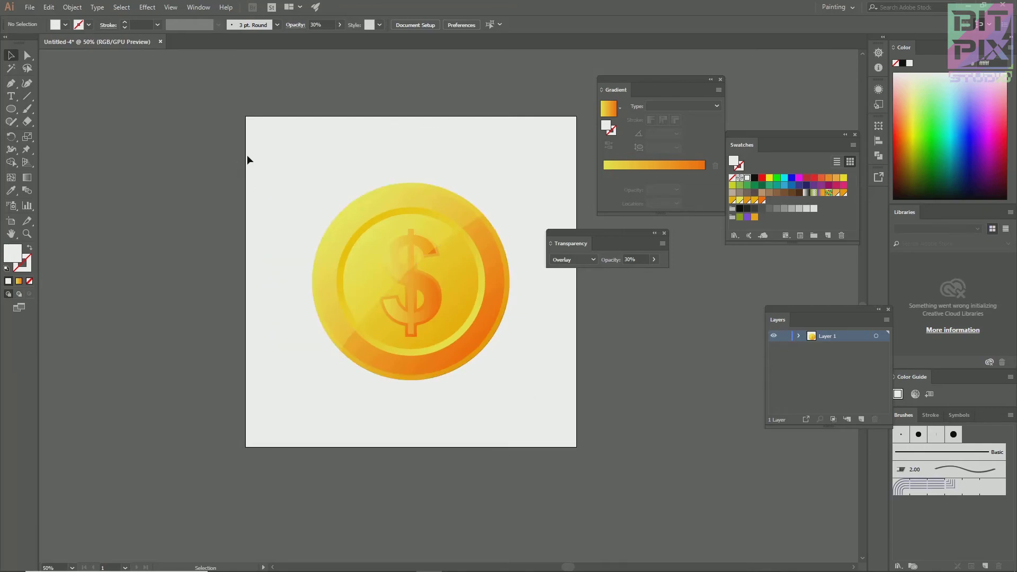
# Step: Split the overlay shape along the coin's edge with the Shape Builder and clear the piece outside the coin
pyautogui.moveTo(413, 305); pyautogui.dragTo(526, 400)
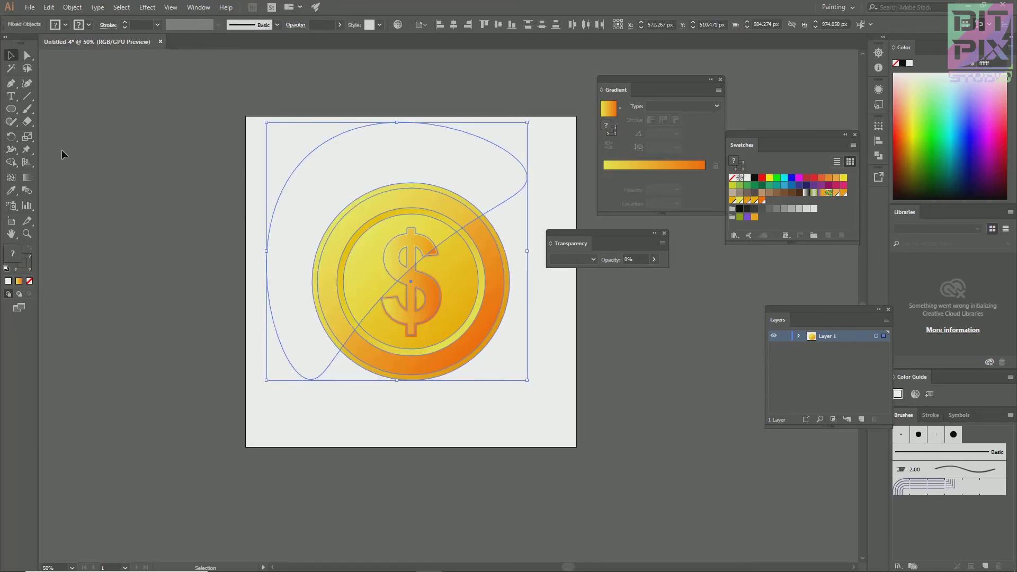
pyautogui.click(11, 162)
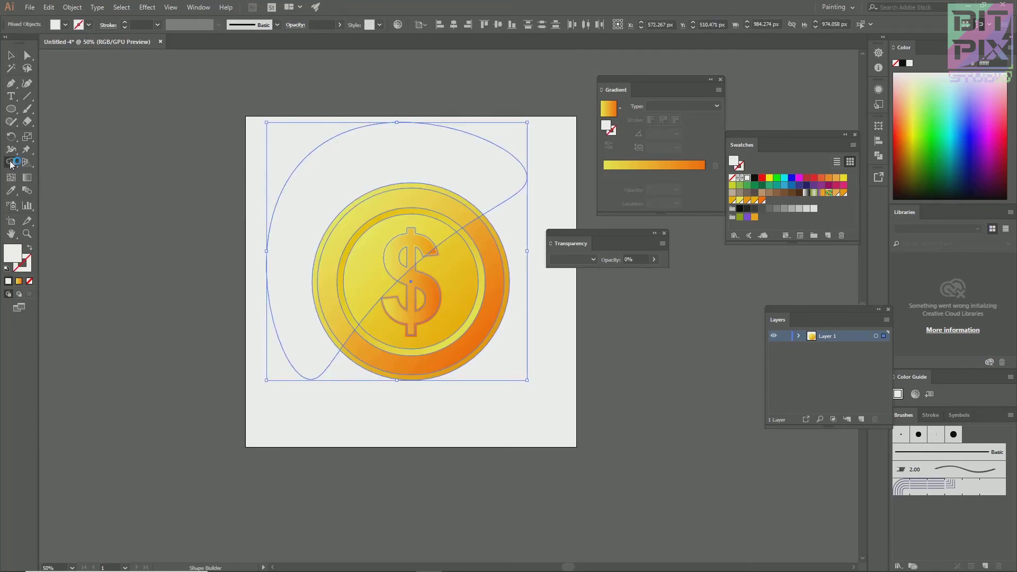
pyautogui.click(310, 193)
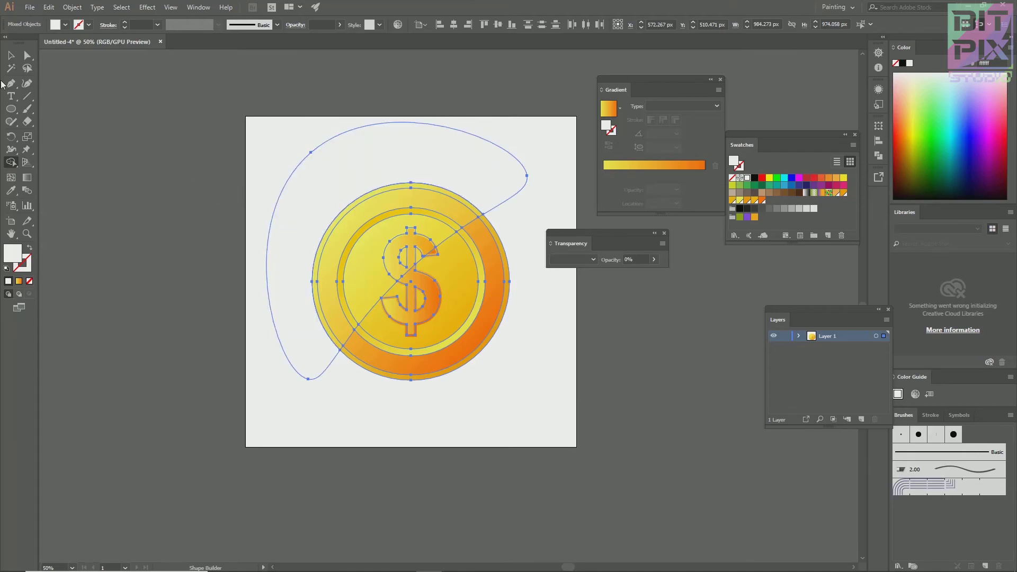
pyautogui.click(11, 55)
pyautogui.click(305, 360)
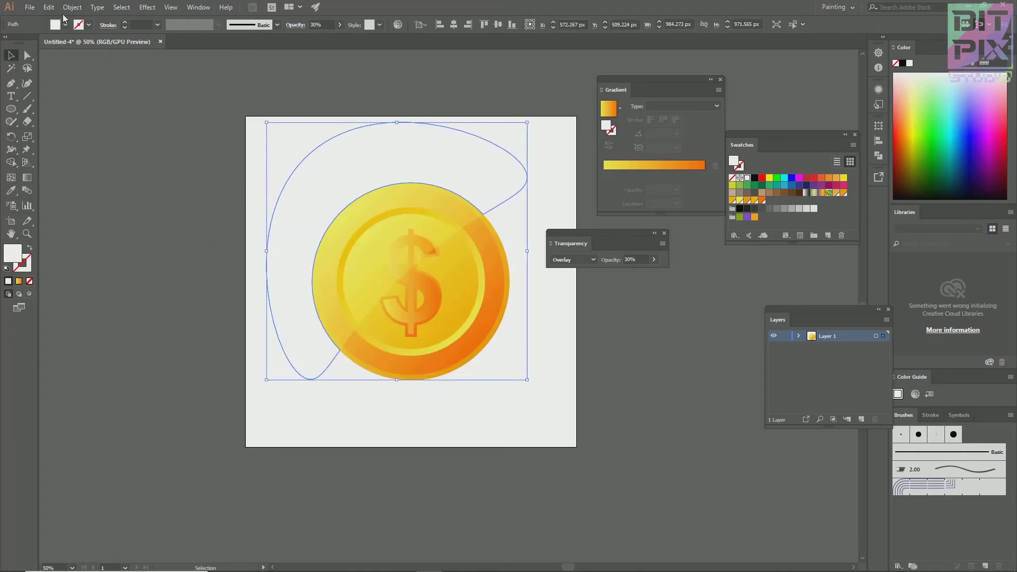
pyautogui.click(48, 7)
pyautogui.click(58, 128)
pyautogui.scroll(-2, 331, 396)
pyautogui.scroll(2, 331, 396)
# Step: Group the coin's circles, dollar sign and trimmed highlight, and deselect the group
pyautogui.moveTo(289, 161); pyautogui.dragTo(480, 332)
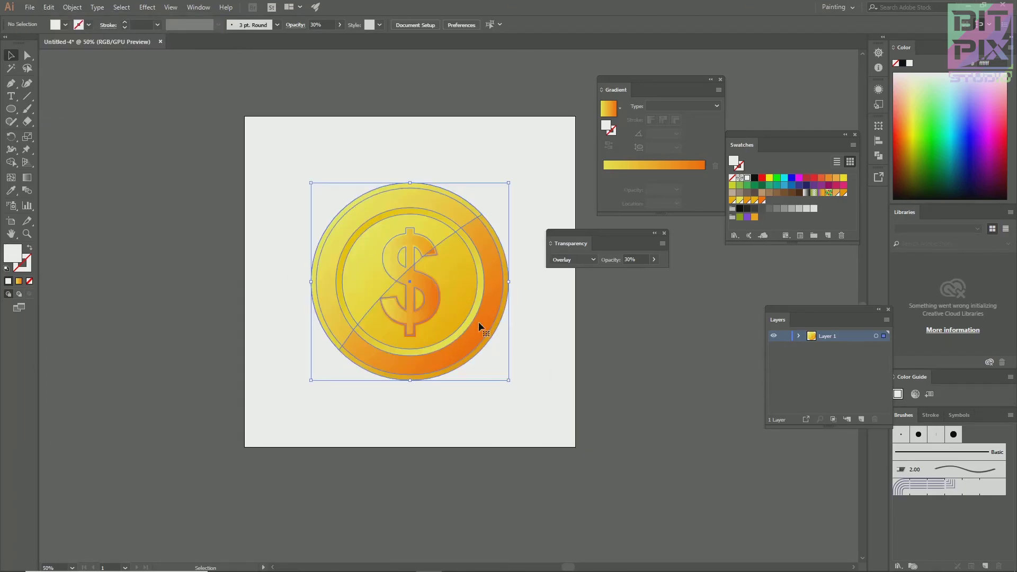
pyautogui.rightClick(475, 312)
pyautogui.click(71, 7)
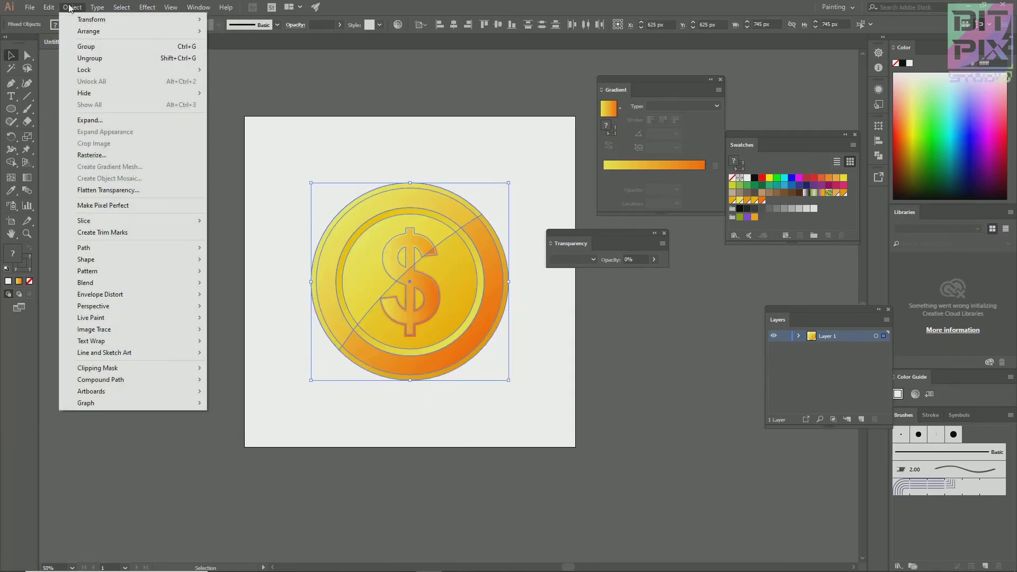
pyautogui.click(86, 46)
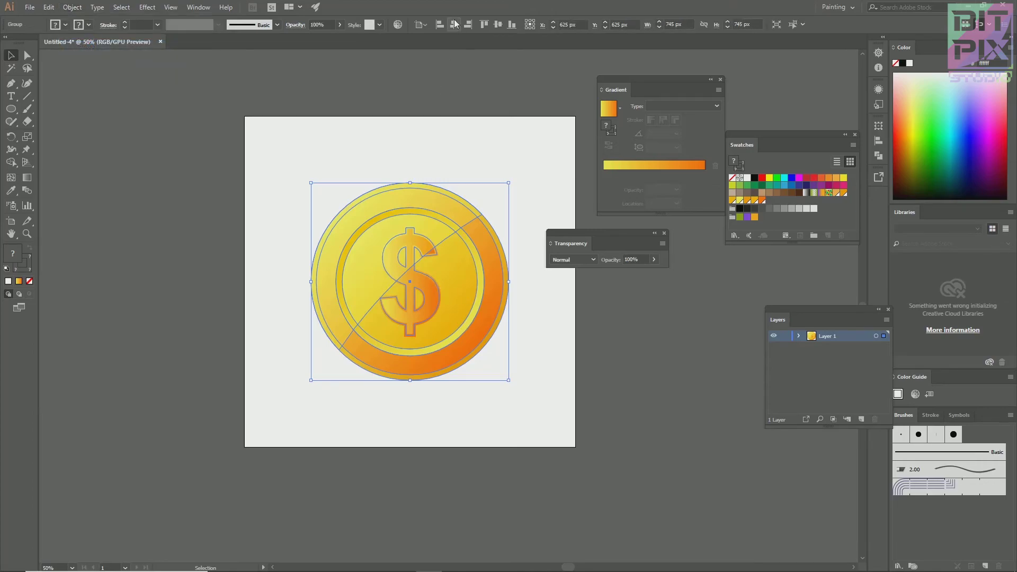
pyautogui.click(527, 124)
# Step: Draw a narrow vertical white rectangle about 96 × 1034 px across the left part of the coin
pyautogui.moveTo(607, 233); pyautogui.dragTo(614, 231)
pyautogui.moveTo(614, 231); pyautogui.dragTo(682, 229)
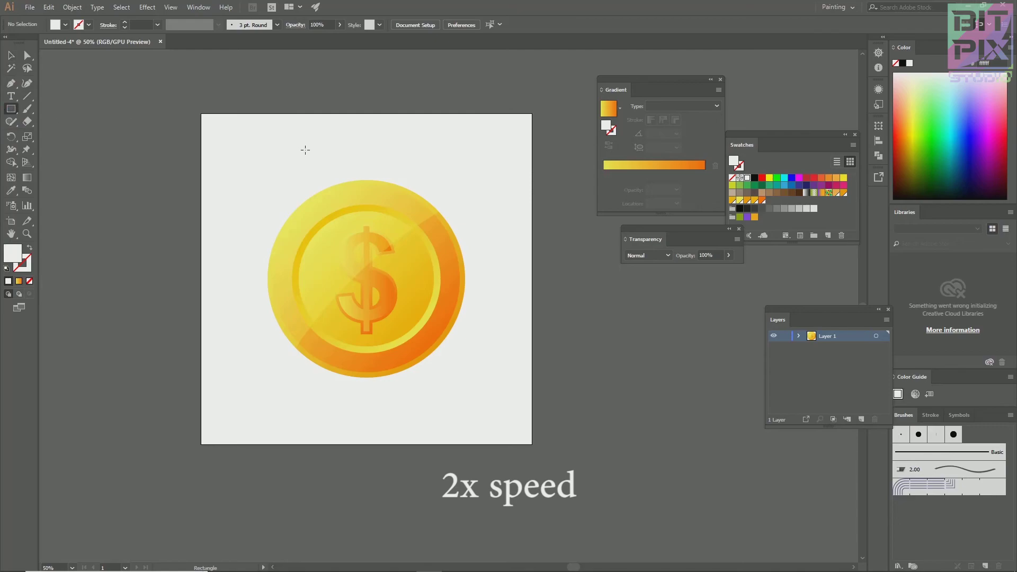
pyautogui.moveTo(308, 149); pyautogui.dragTo(334, 421)
pyautogui.press('v')
# Step: Tilt the white rectangle into a diagonal stripe across the coin and set its blending mode to Overlay
pyautogui.moveTo(337, 143); pyautogui.dragTo(357, 220)
pyautogui.click(489, 223)
pyautogui.click(341, 228)
pyautogui.click(649, 255)
pyautogui.click(643, 356)
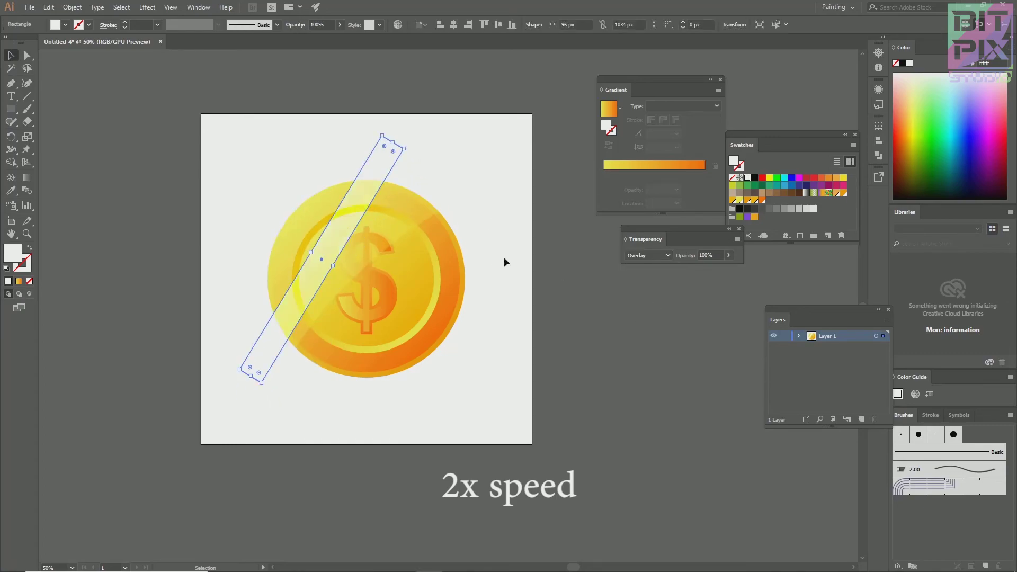
# Step: Duplicate the diagonal stripe in front and move the copy down and to the right, across the dollar sign
pyautogui.click(48, 7)
pyautogui.click(62, 57)
pyautogui.click(48, 7)
pyautogui.click(77, 81)
pyautogui.moveTo(329, 238); pyautogui.dragTo(383, 268)
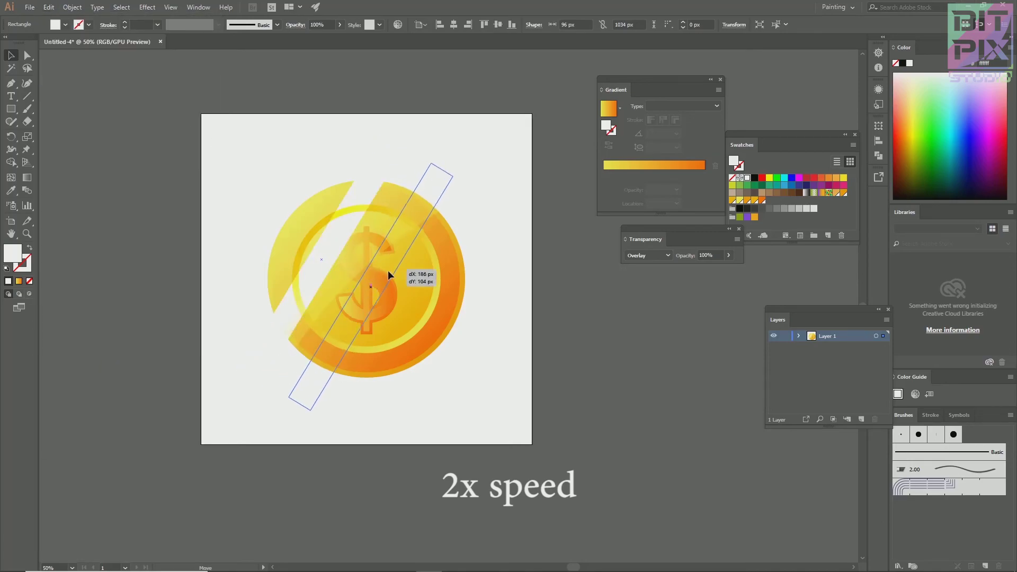
# Step: Set the opacity of both diagonal stripes to 50%
pyautogui.keyDown('shift'); pyautogui.click(377, 176); pyautogui.keyUp('shift')
pyautogui.click(683, 253)
pyautogui.write('50')
pyautogui.press('Return')
pyautogui.click(561, 334)
pyautogui.scroll(-1, 466, 372)
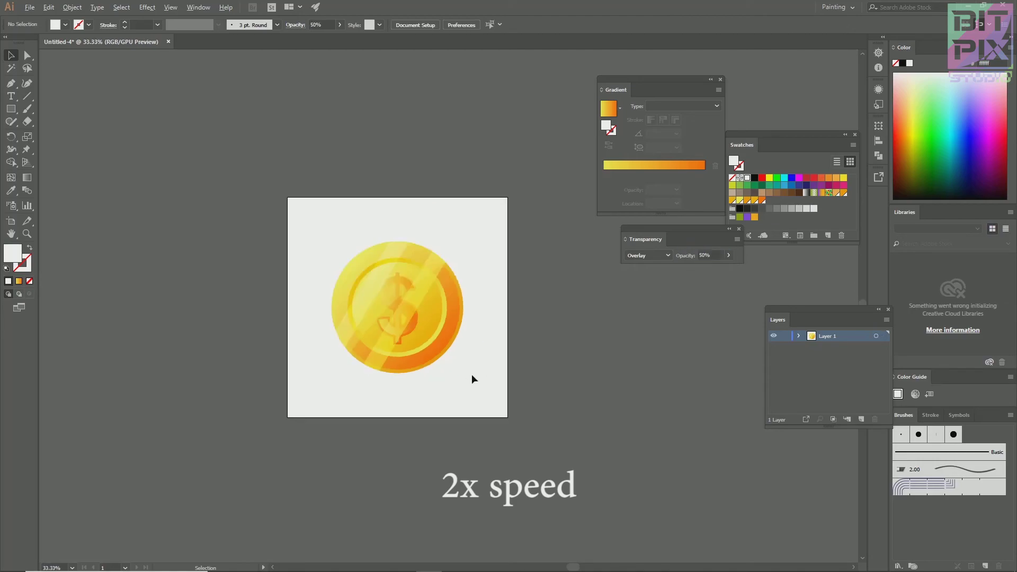
# Step: Shift both diagonal stripes together slightly to the right over the coin
pyautogui.scroll(2, 472, 375)
pyautogui.click(256, 213)
pyautogui.keyDown('shift'); pyautogui.click(346, 249); pyautogui.keyUp('shift')
pyautogui.moveTo(335, 246); pyautogui.dragTo(343, 249)
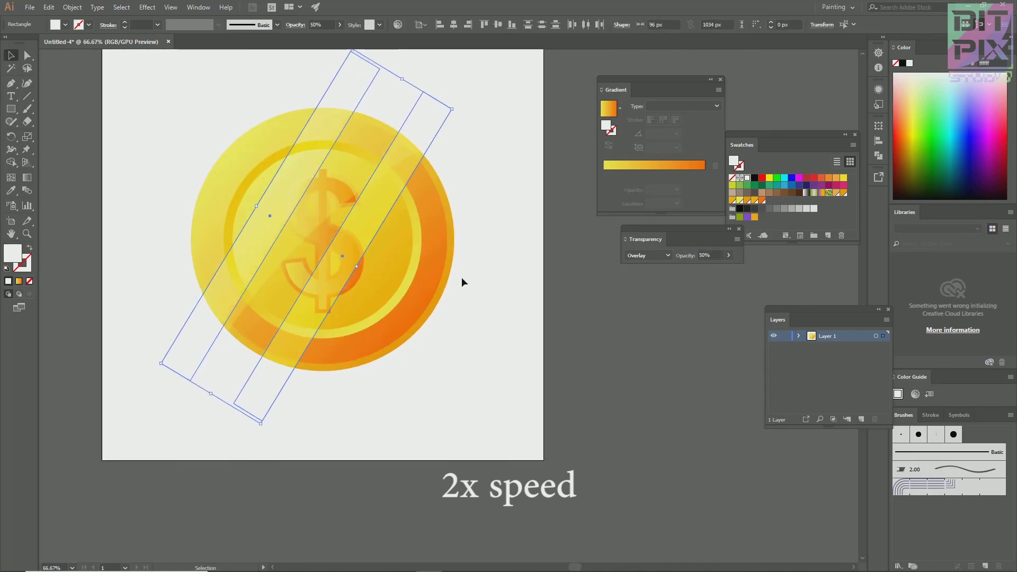
pyautogui.click(492, 315)
pyautogui.scroll(-1, 509, 332)
# Step: Separate the stripe ends beyond the coin's edge with the Shape Builder, using the whole artwork as the selection
pyautogui.moveTo(315, 196); pyautogui.dragTo(314, 195)
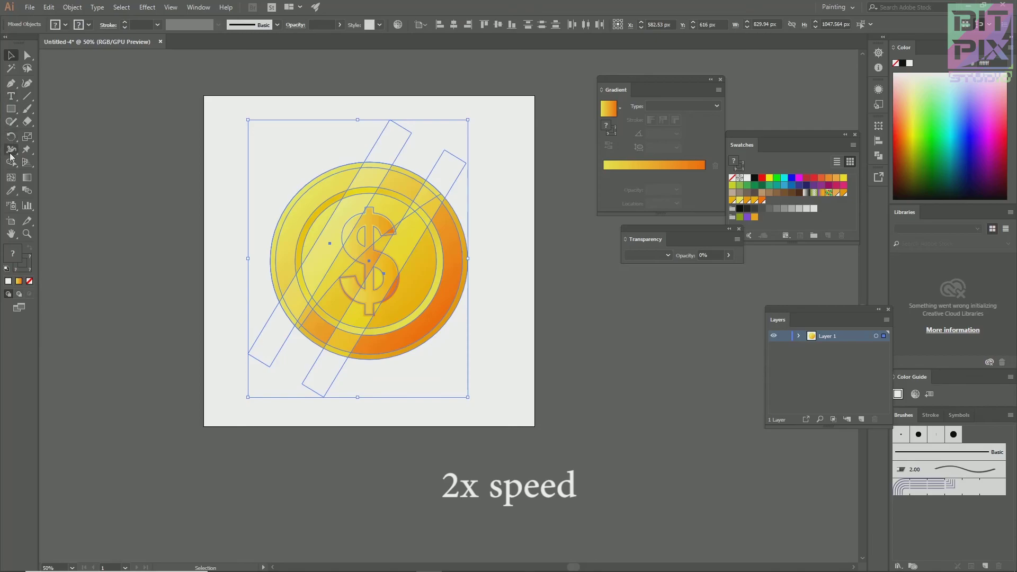
pyautogui.click(10, 161)
pyautogui.moveTo(238, 321); pyautogui.dragTo(329, 377)
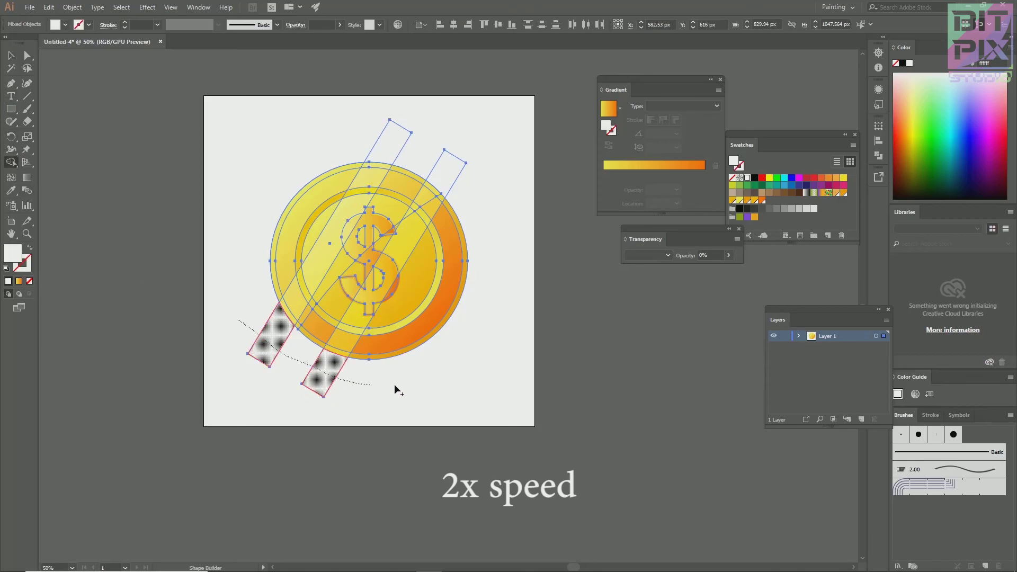
pyautogui.moveTo(464, 196); pyautogui.dragTo(382, 140)
# Step: Clear the four stripe pieces that extend past the coin's upper and lower edges
pyautogui.click(11, 56)
pyautogui.click(312, 133)
pyautogui.click(402, 143)
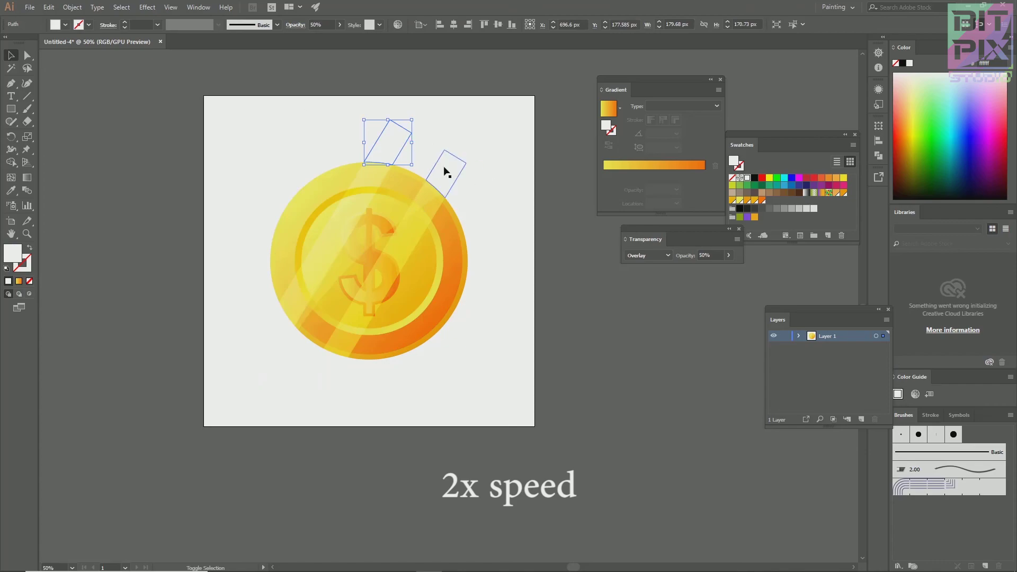
pyautogui.keyDown('shift'); pyautogui.click(447, 169); pyautogui.keyUp('shift')
pyautogui.keyDown('shift'); pyautogui.click(325, 370); pyautogui.keyUp('shift')
pyautogui.keyDown('shift'); pyautogui.click(267, 339); pyautogui.keyUp('shift')
pyautogui.click(48, 7)
pyautogui.moveTo(29, 7)
pyautogui.click(69, 129)
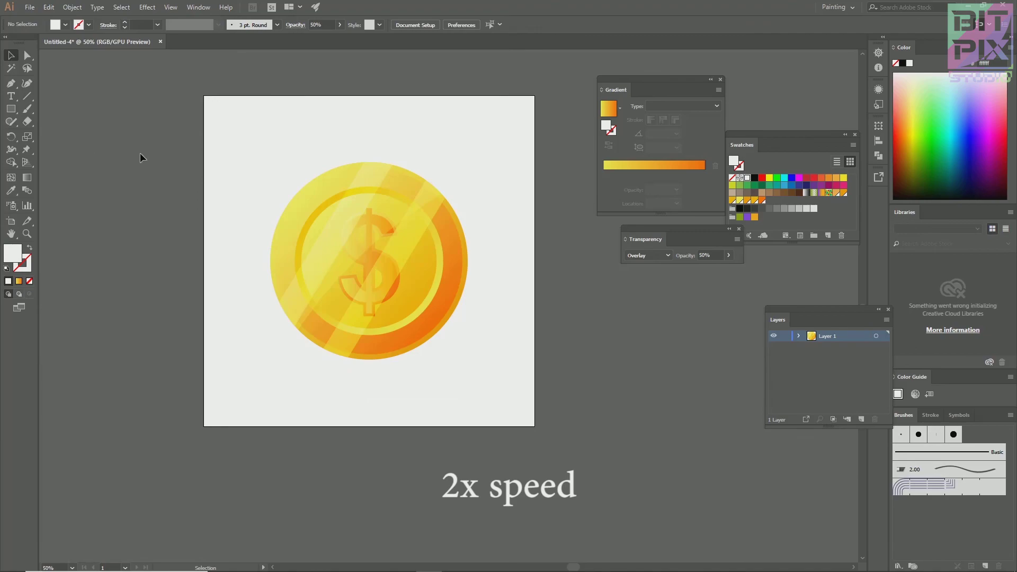
# Step: Group the whole coin together with its two trimmed diagonal stripes
pyautogui.moveTo(359, 261); pyautogui.dragTo(502, 388)
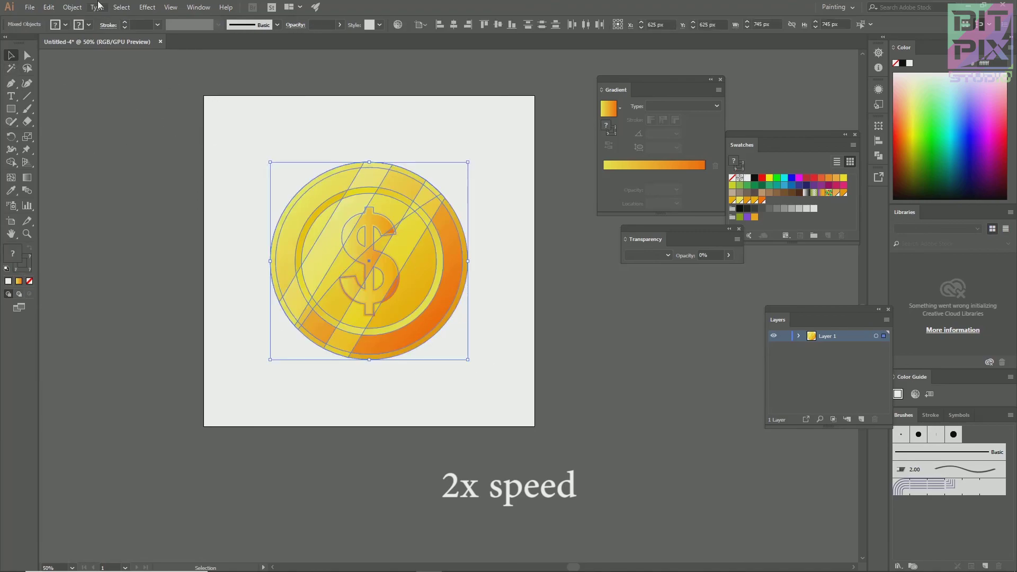
pyautogui.click(82, 7)
pyautogui.click(85, 44)
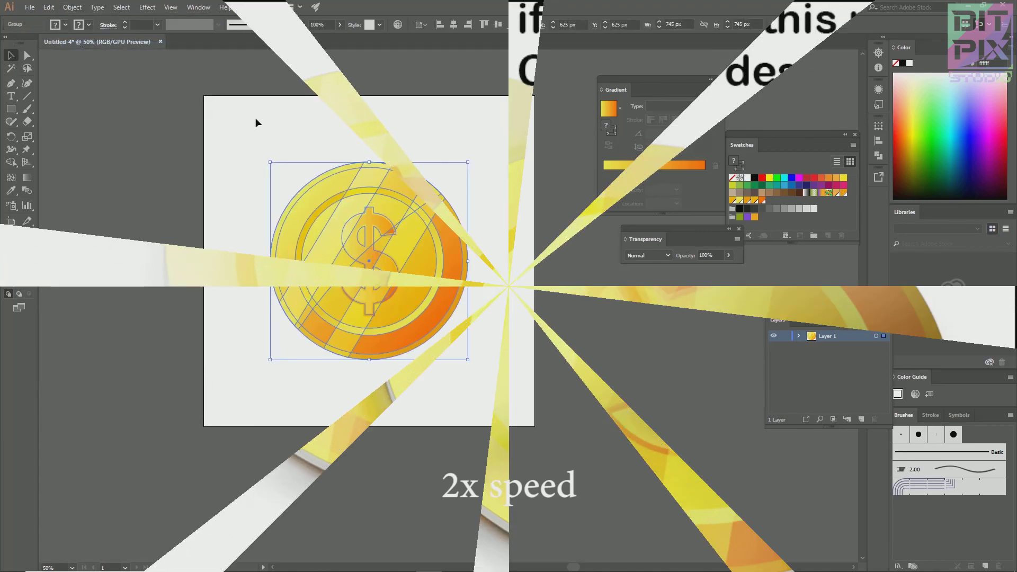